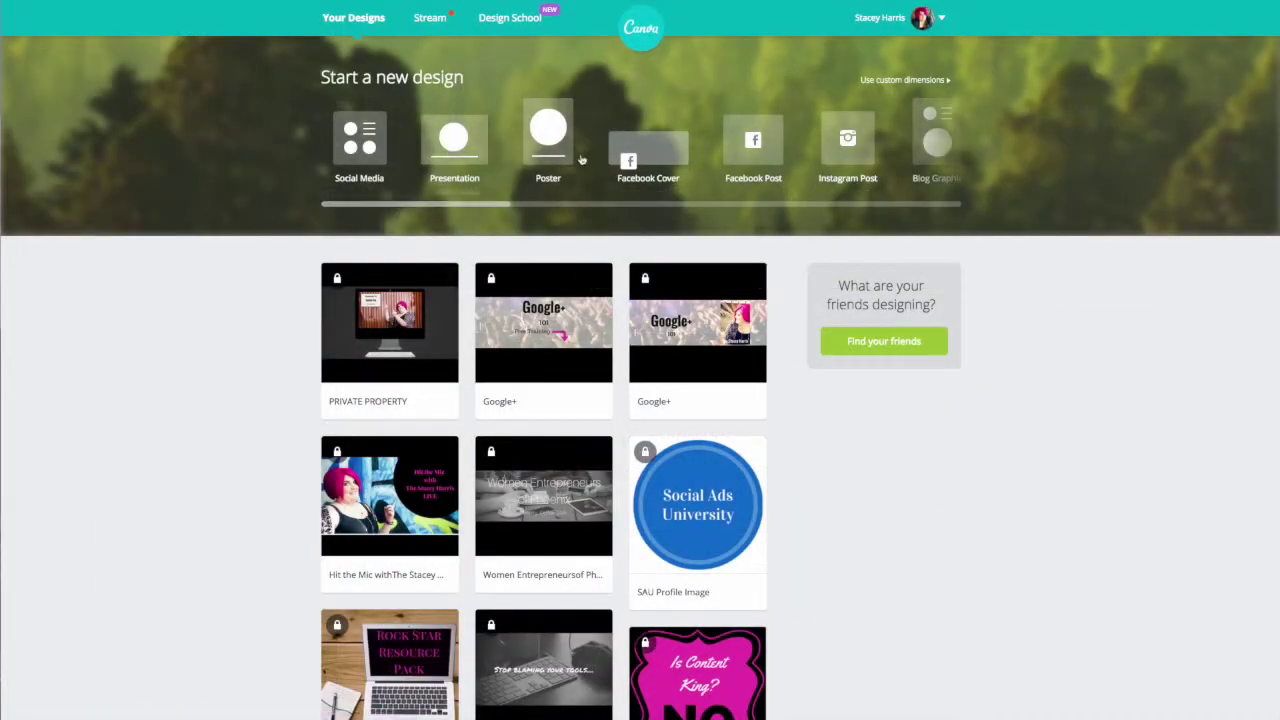
- Look through the available design types for a new design, from social media posts to covers and ads
scroll(700, 155, "right", 5)
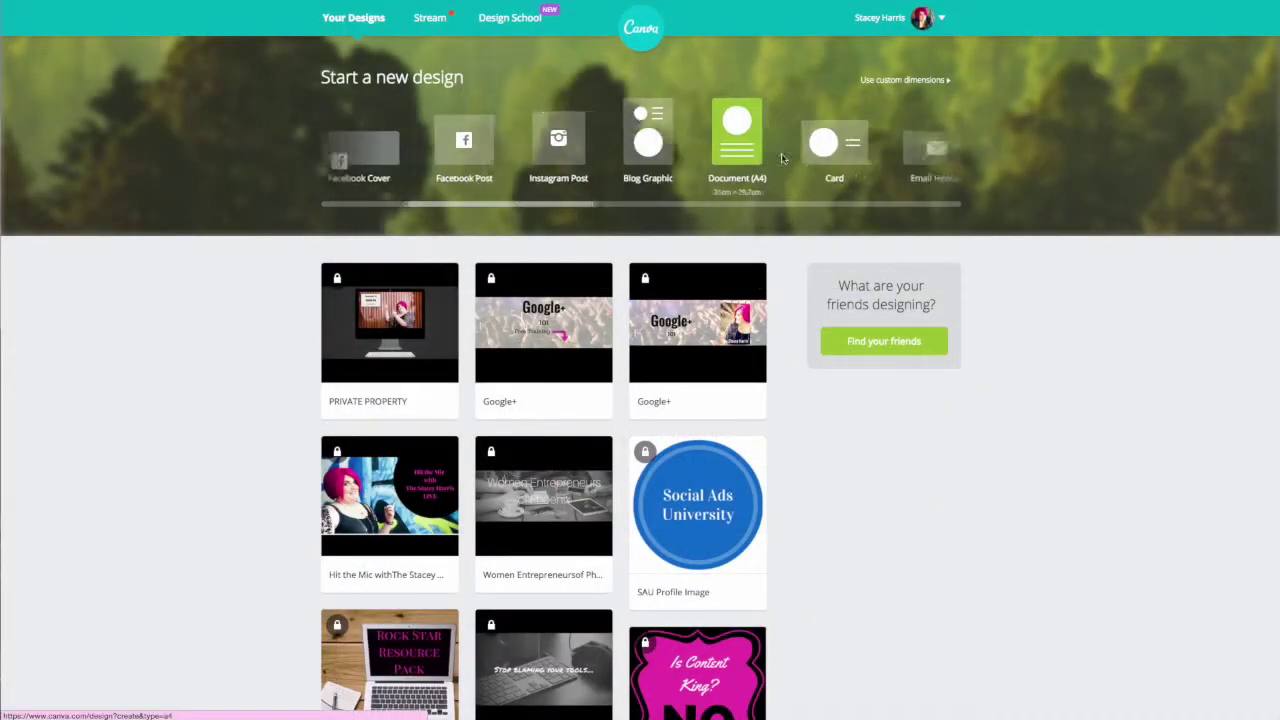
scroll(783, 158, "right", 8)
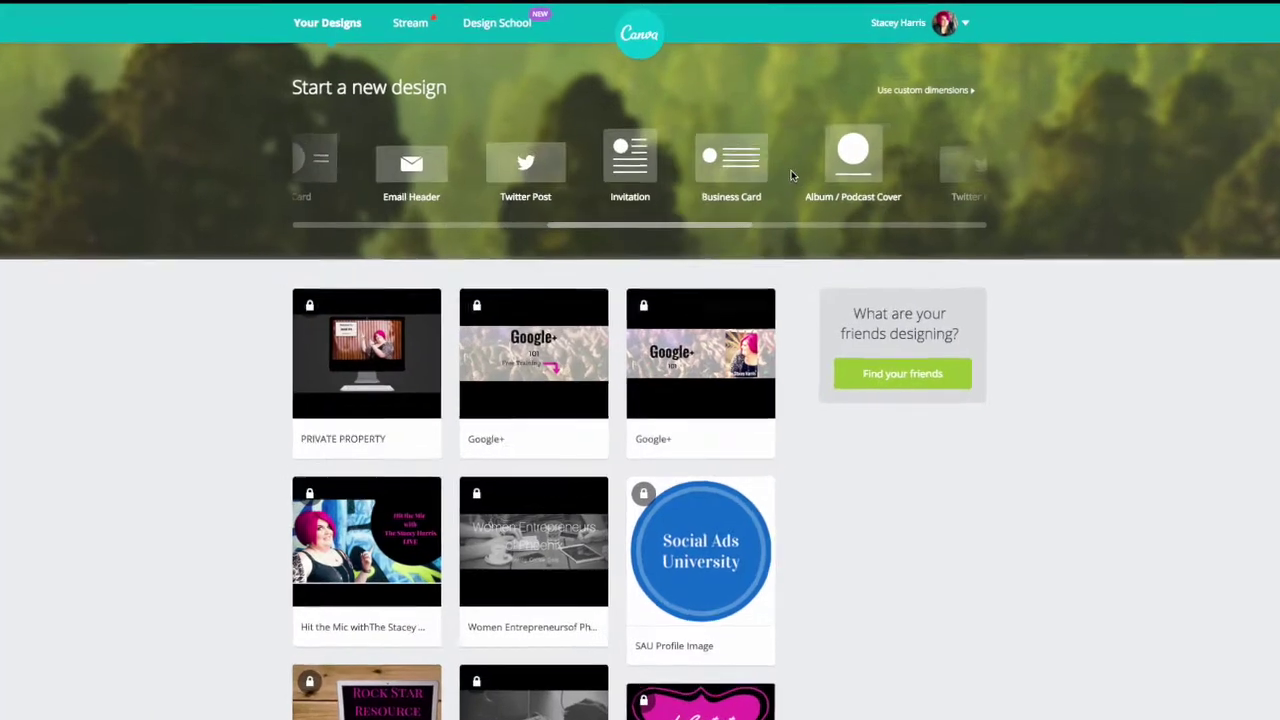
scroll(840, 160, "right", 5)
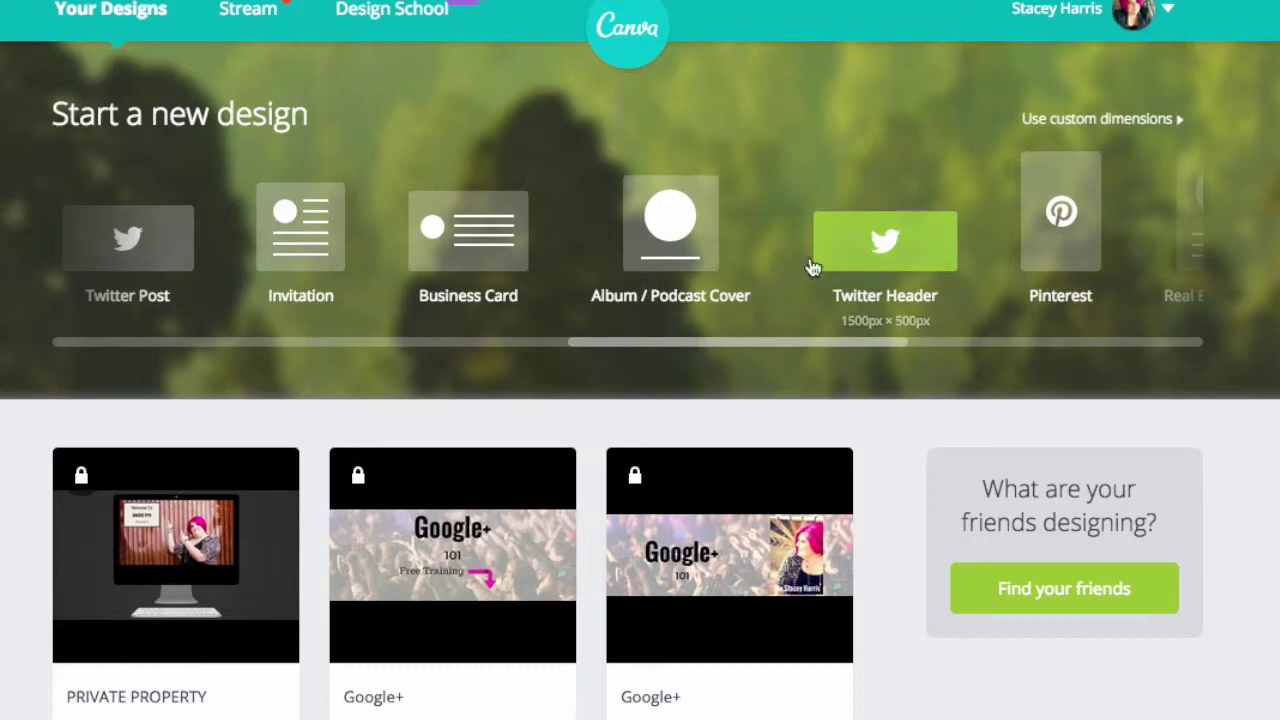
scroll(858, 256, "right", 6)
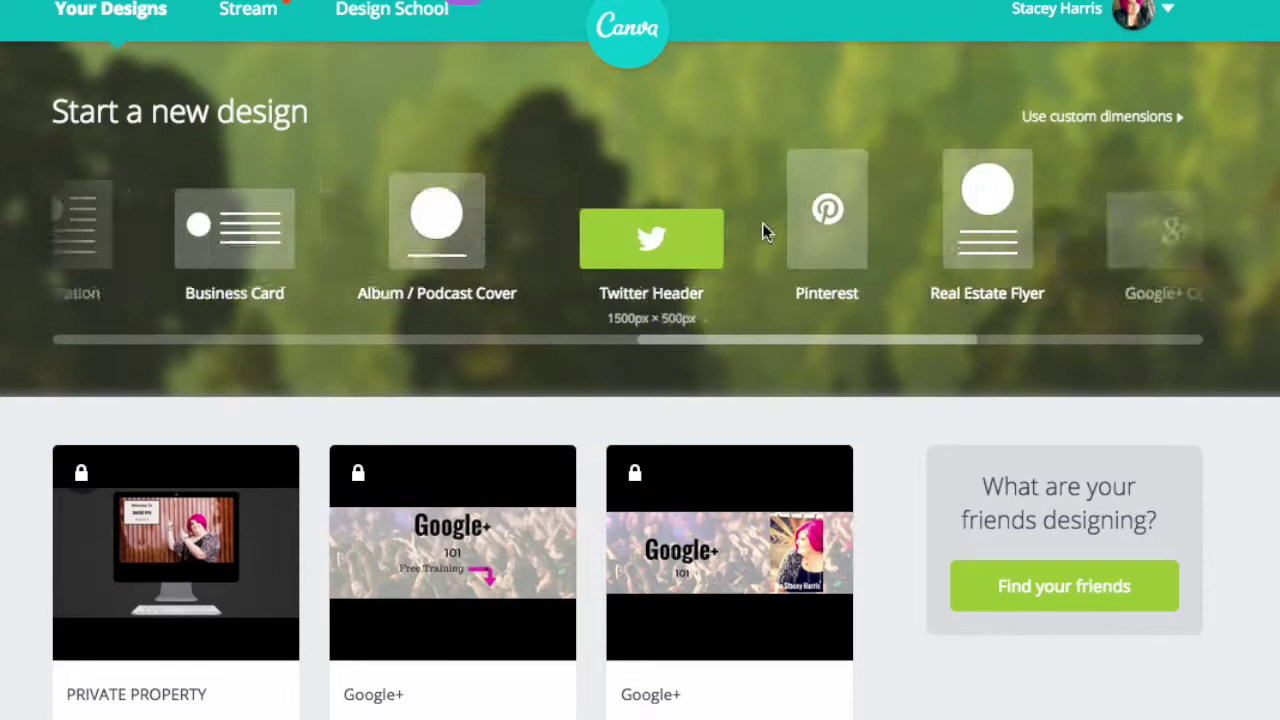
scroll(880, 240, "right", 2)
scroll(900, 248, "right", 8)
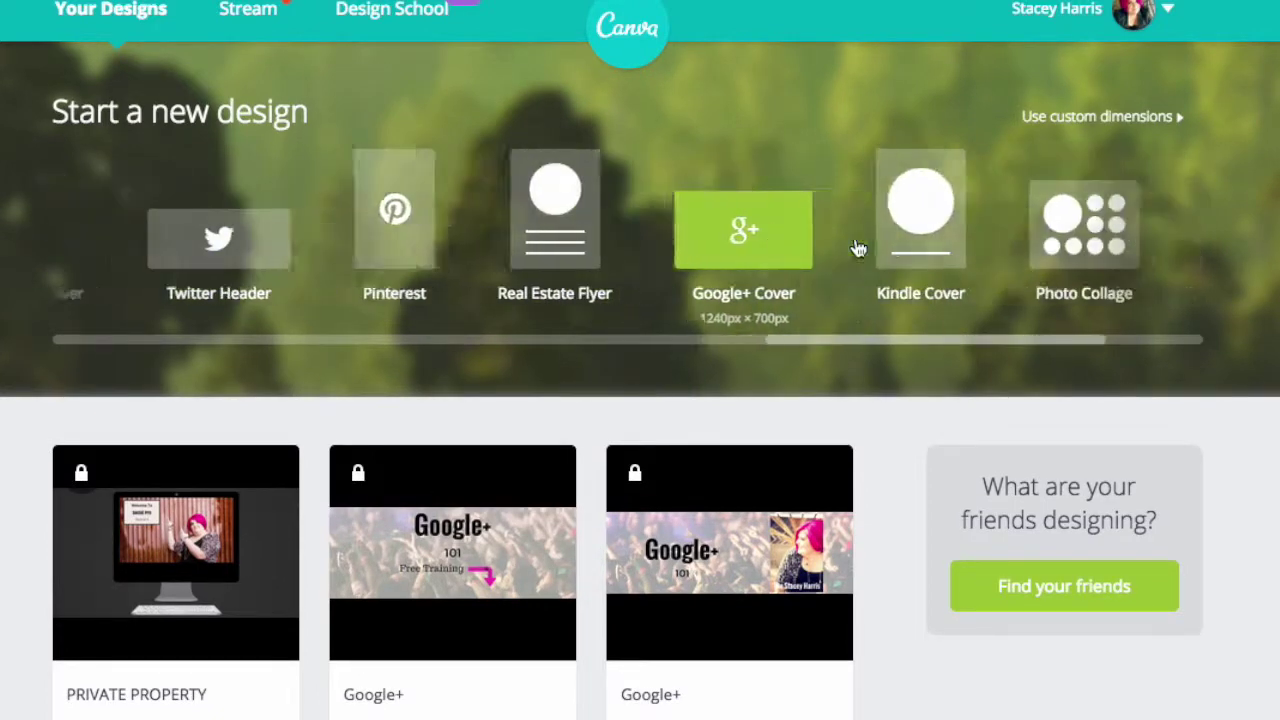
scroll(1125, 260, "left", 10)
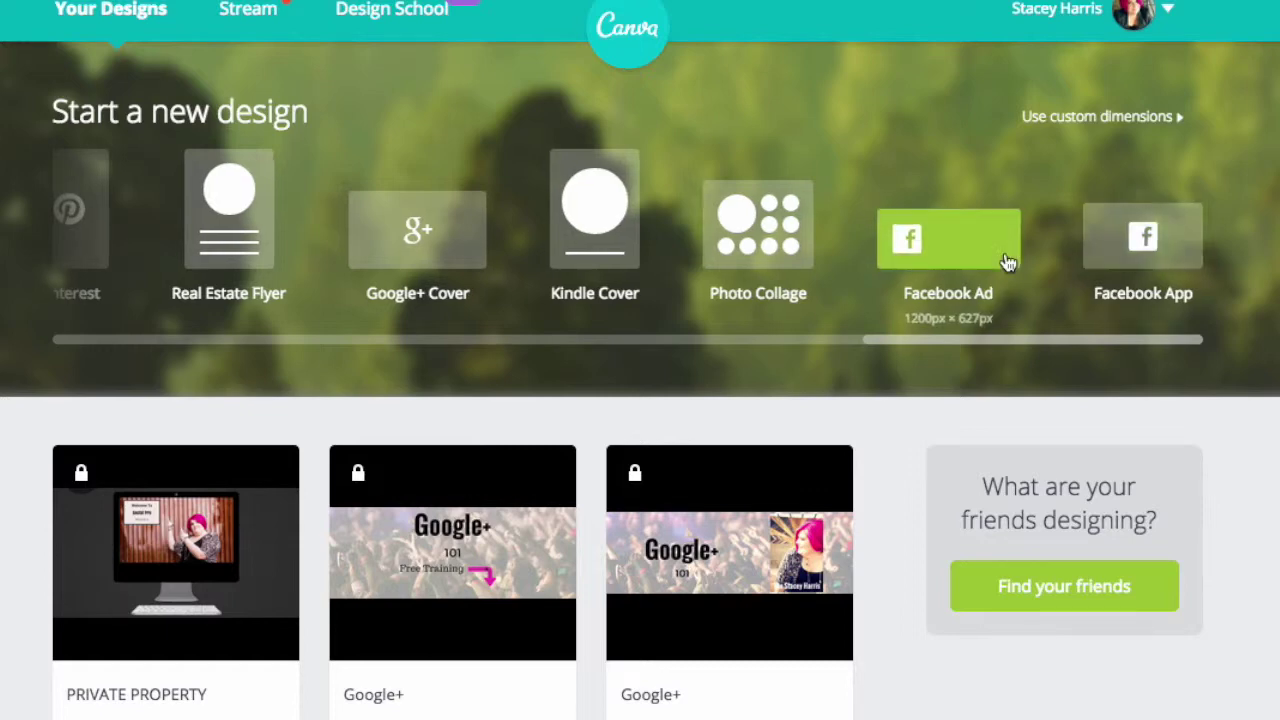
scroll(995, 262, "left", 10)
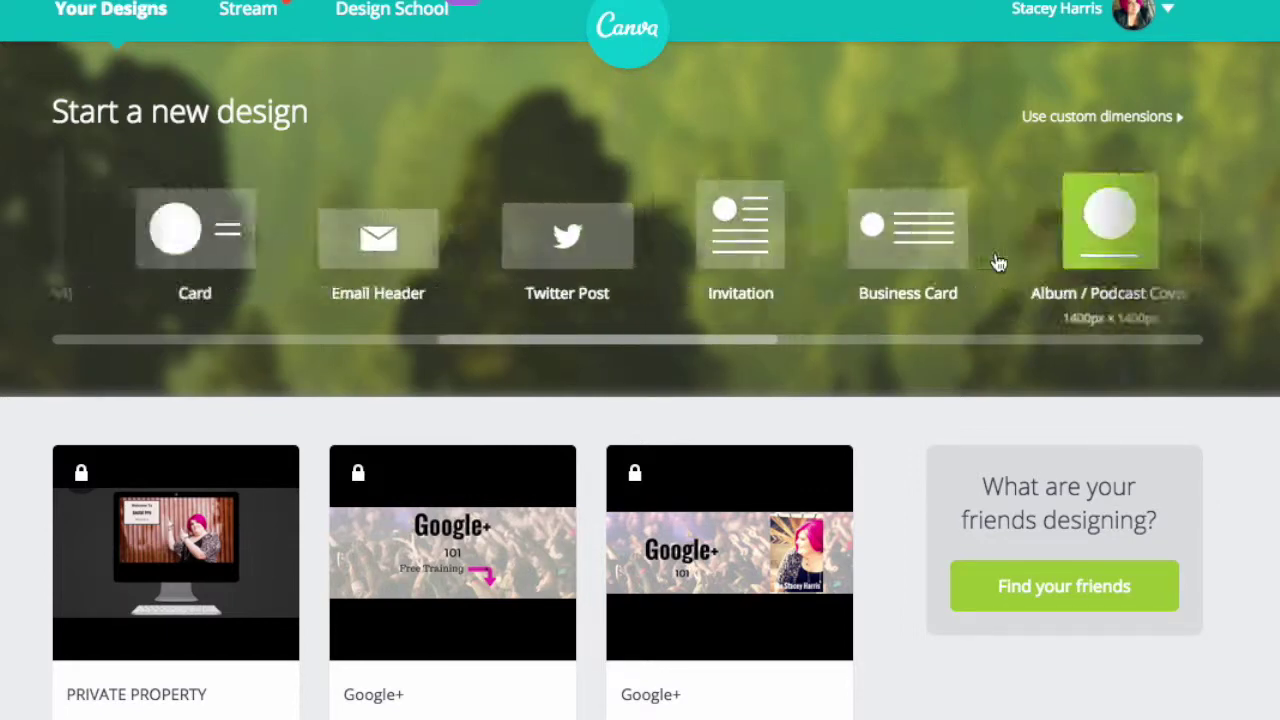
scroll(997, 262, "left", 3)
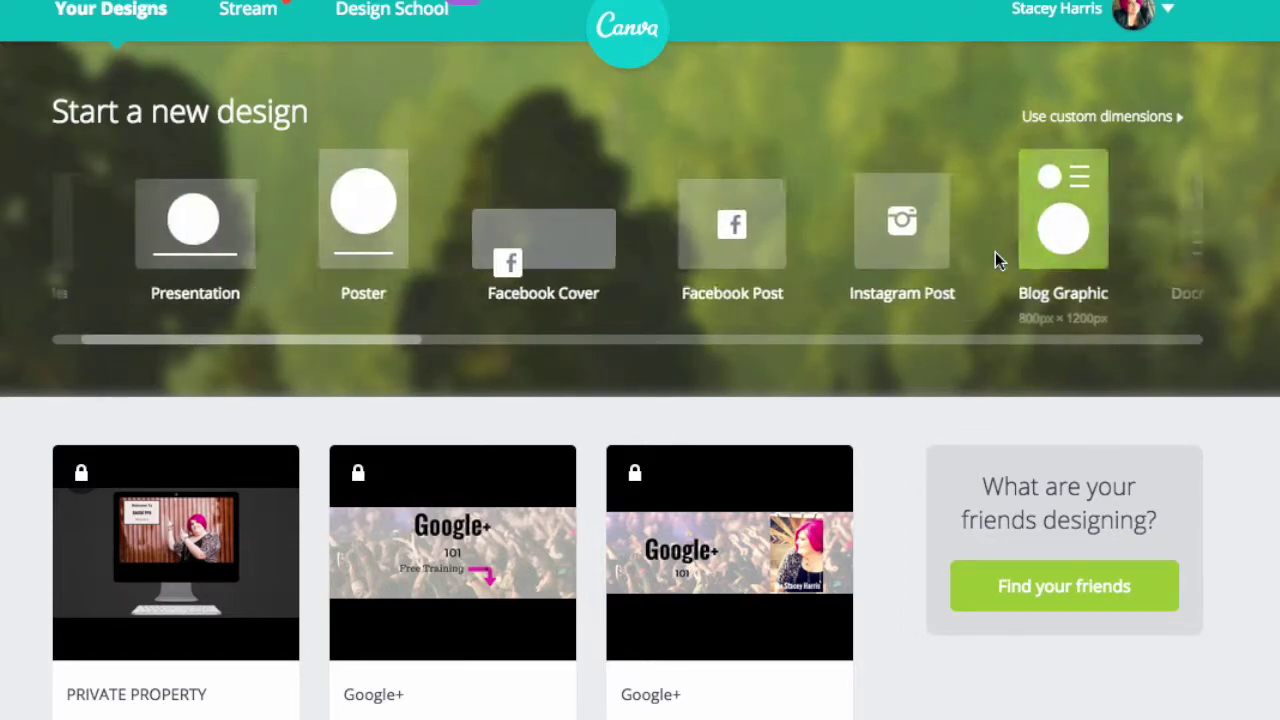
scroll(997, 262, "right", 5)
scroll(997, 262, "right", 8)
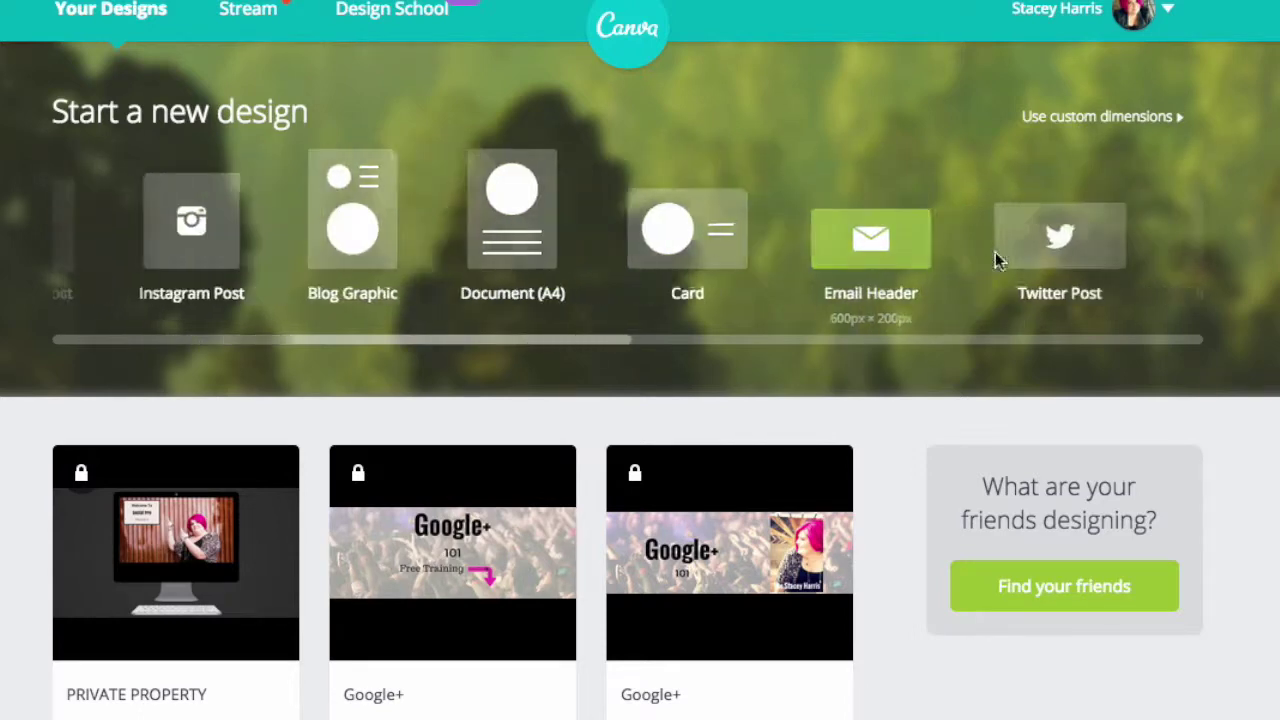
scroll(997, 262, "right", 6)
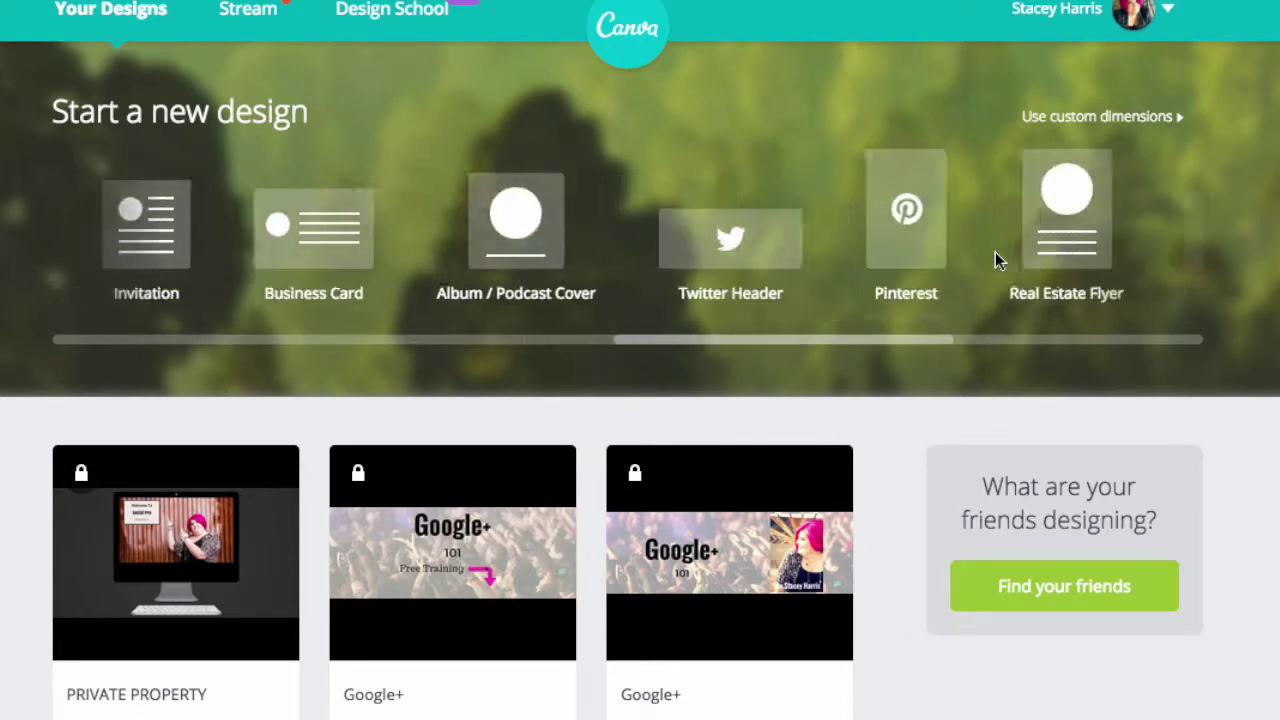
- Start a new Google+ Cover design and apply the black "Design + Build" layout with four architecture photos
left_click(910, 252)
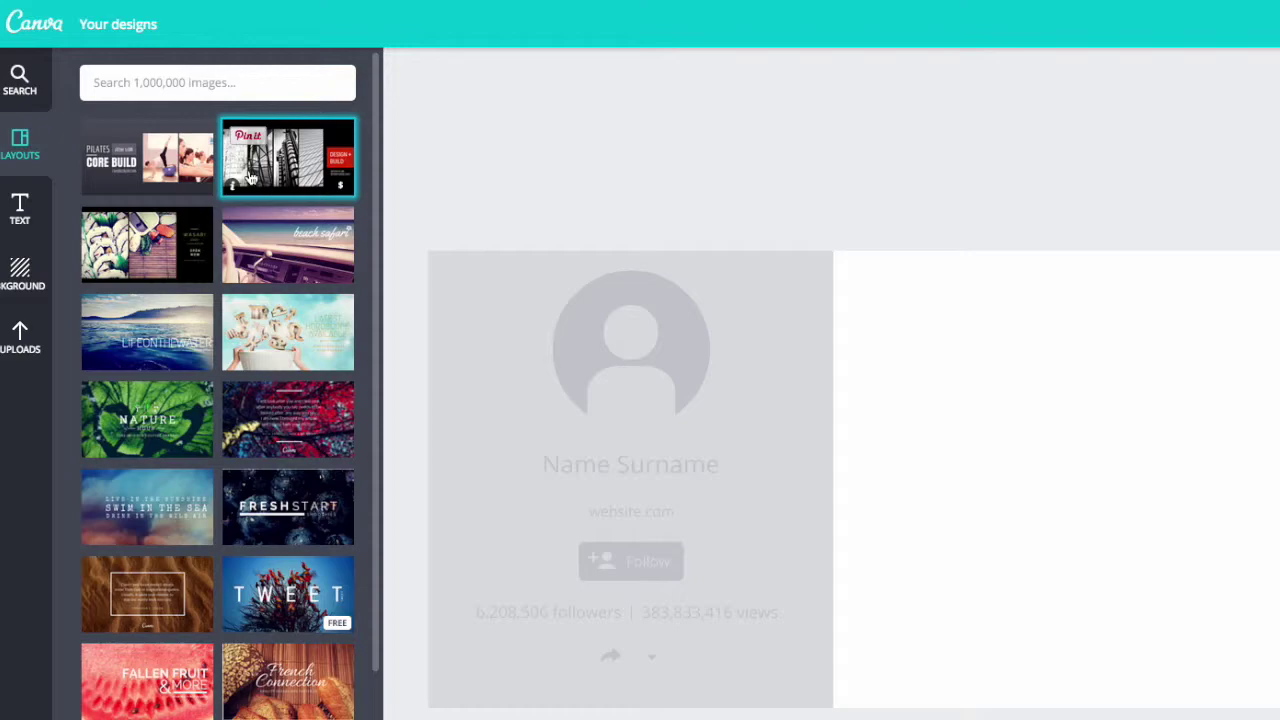
left_click(250, 177)
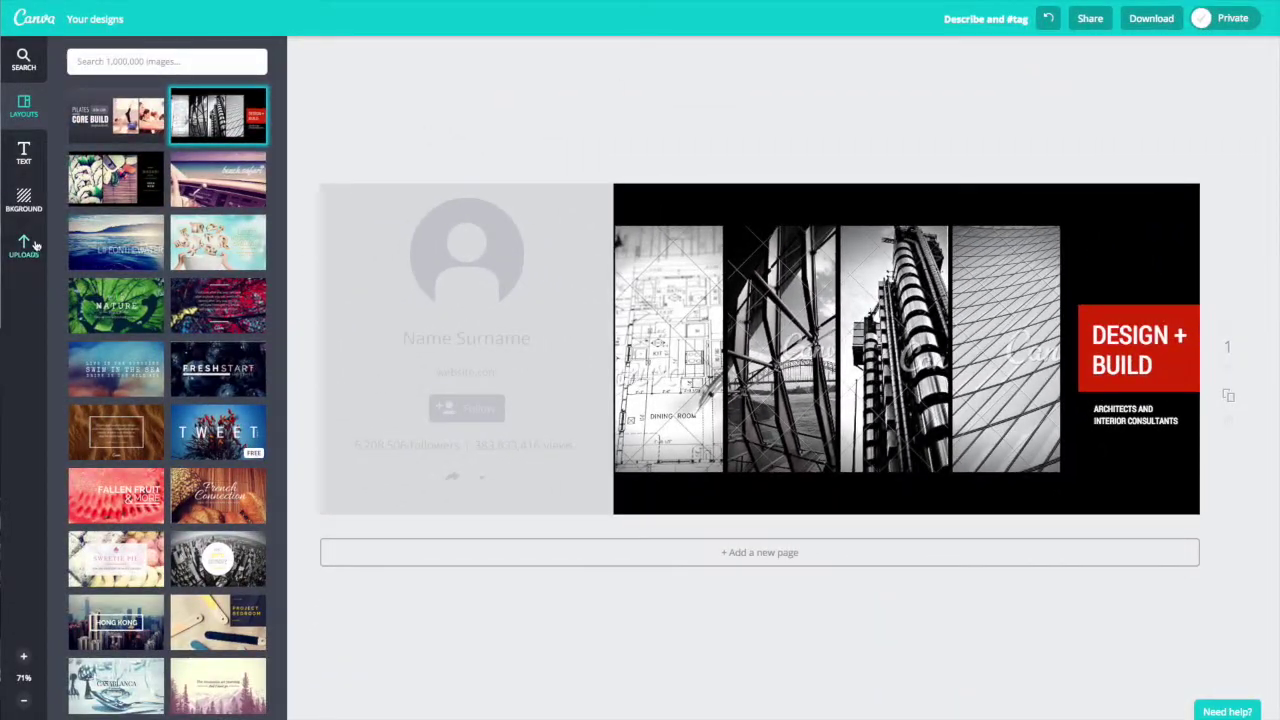
- Try the uploaded concert crowd photo on the cover and delete it again
left_click(24, 250)
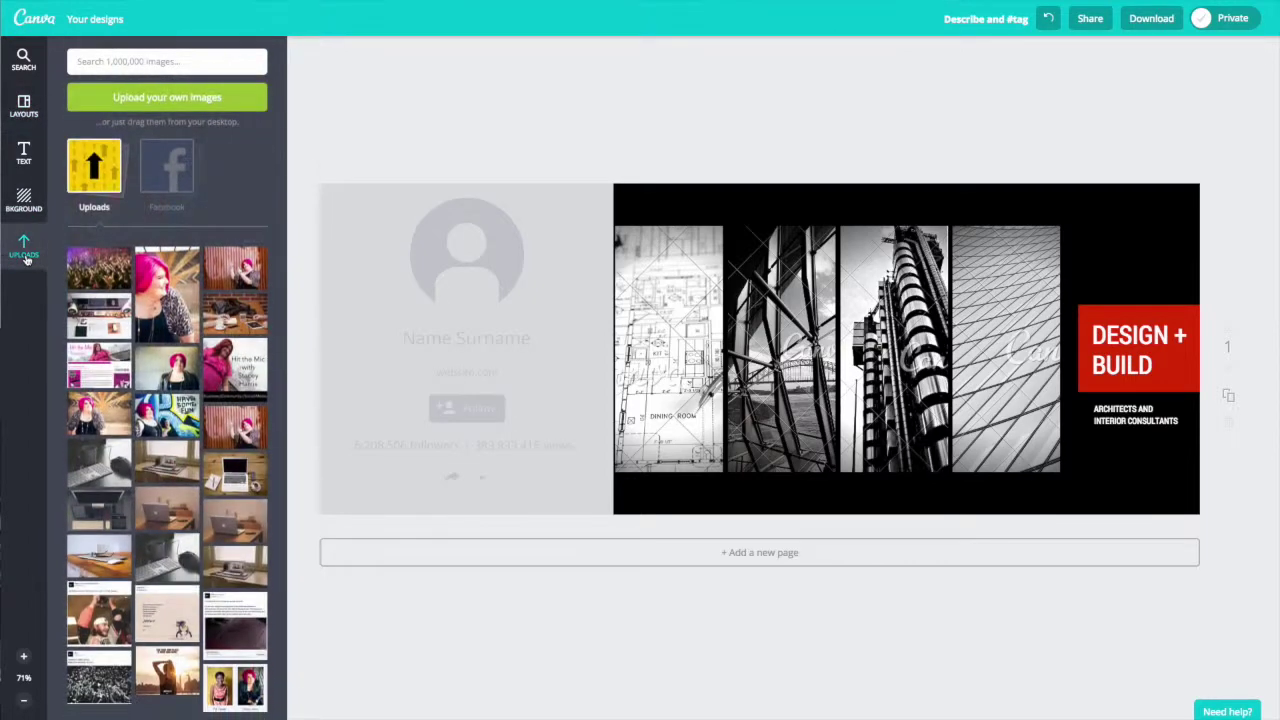
left_click(92, 265)
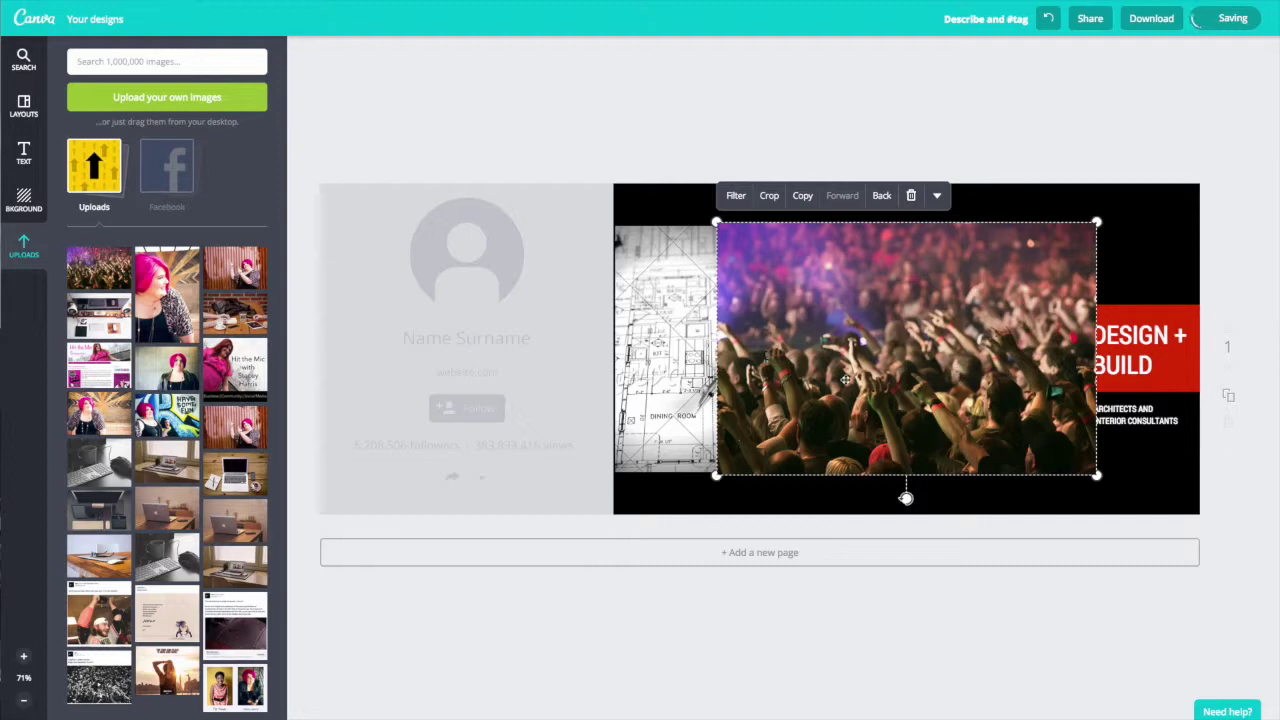
left_click(911, 198)
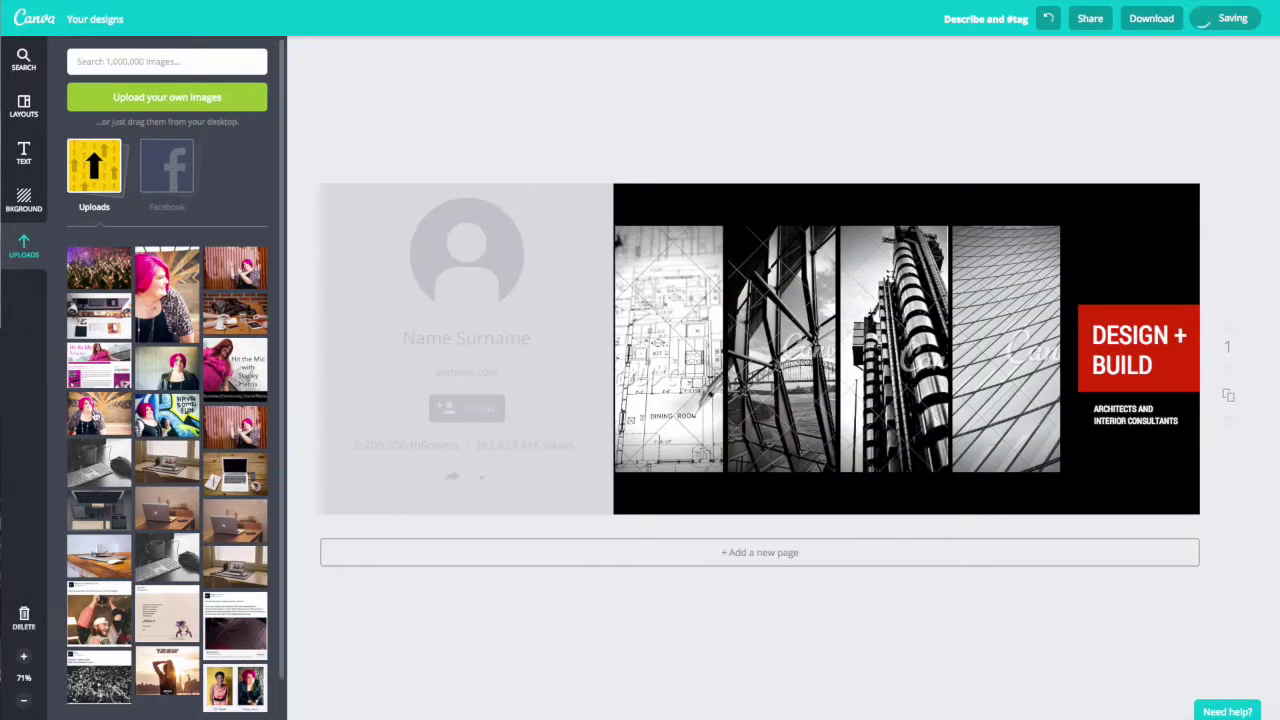
- Try placing the uploaded pink-haired portrait over the layout, enlarging and shifting it to cover the canvas
left_click(99, 413)
left_click_drag(715, 220, 598, 181)
left_click_drag(1096, 476, 1214, 541)
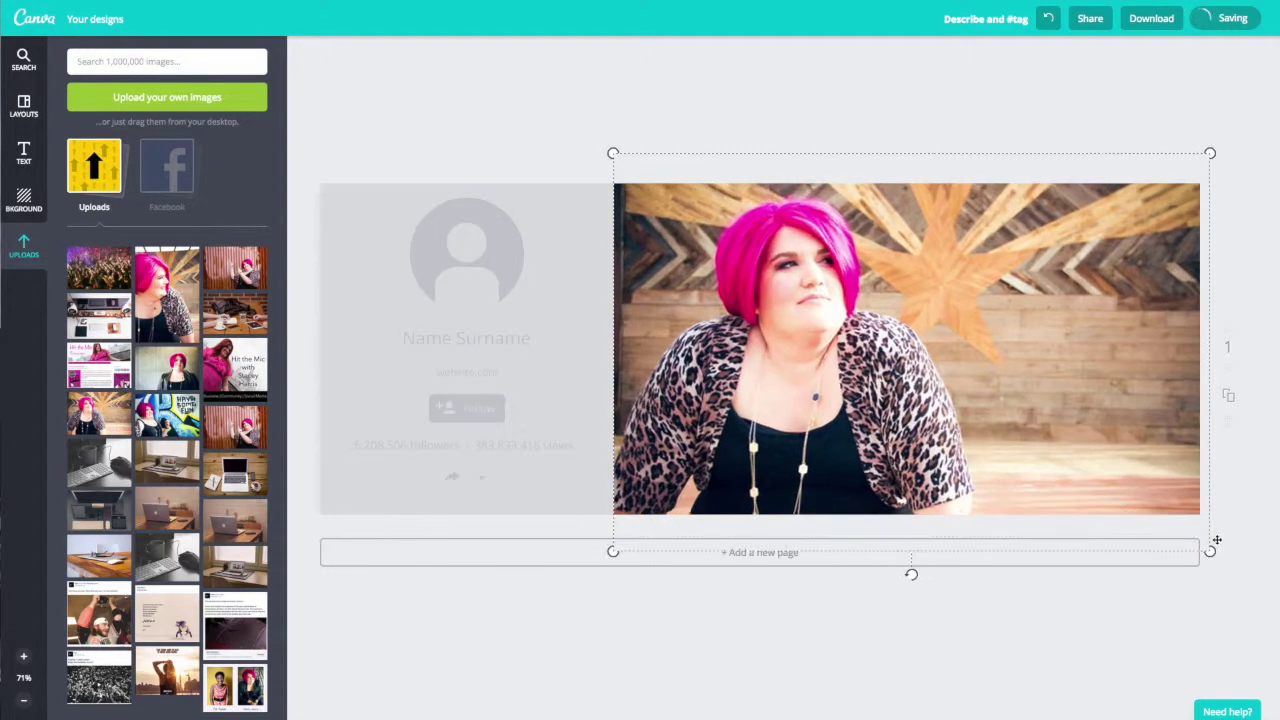
left_click_drag(975, 399, 1005, 400)
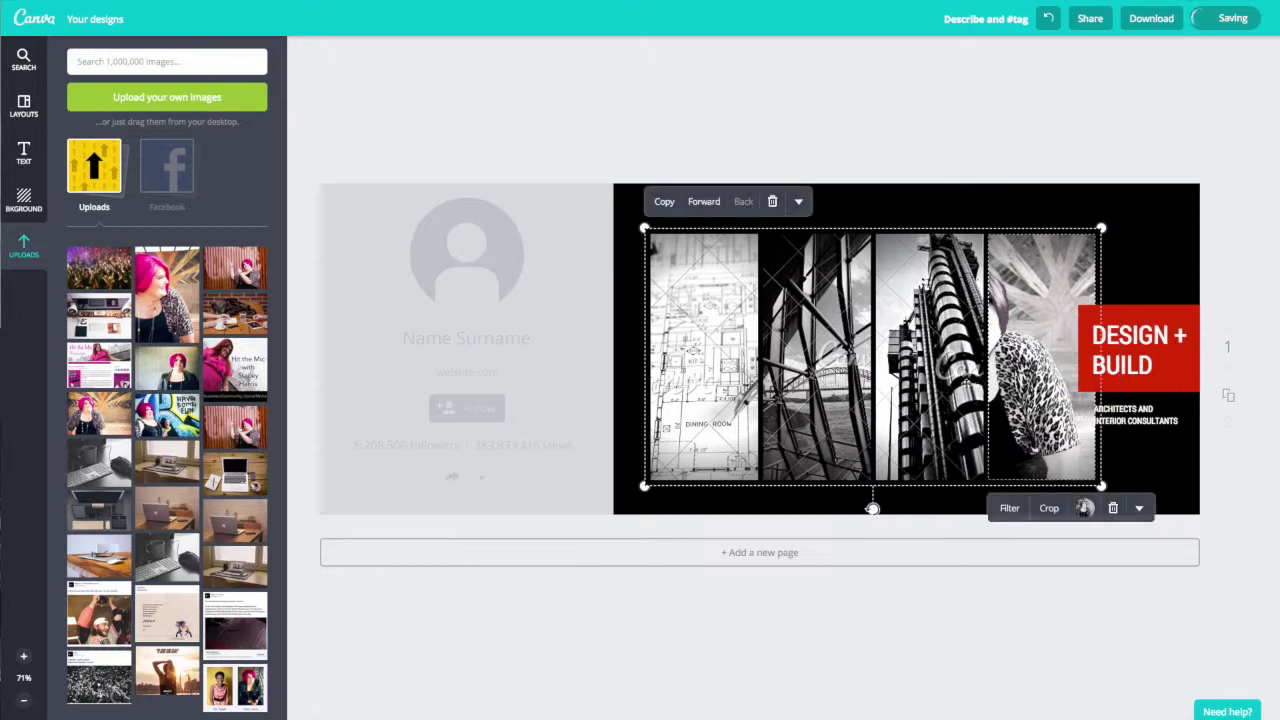
- Delete the layout's photo grid, red title block with its text, and black background from the cover
left_click(772, 201)
left_click(1140, 330)
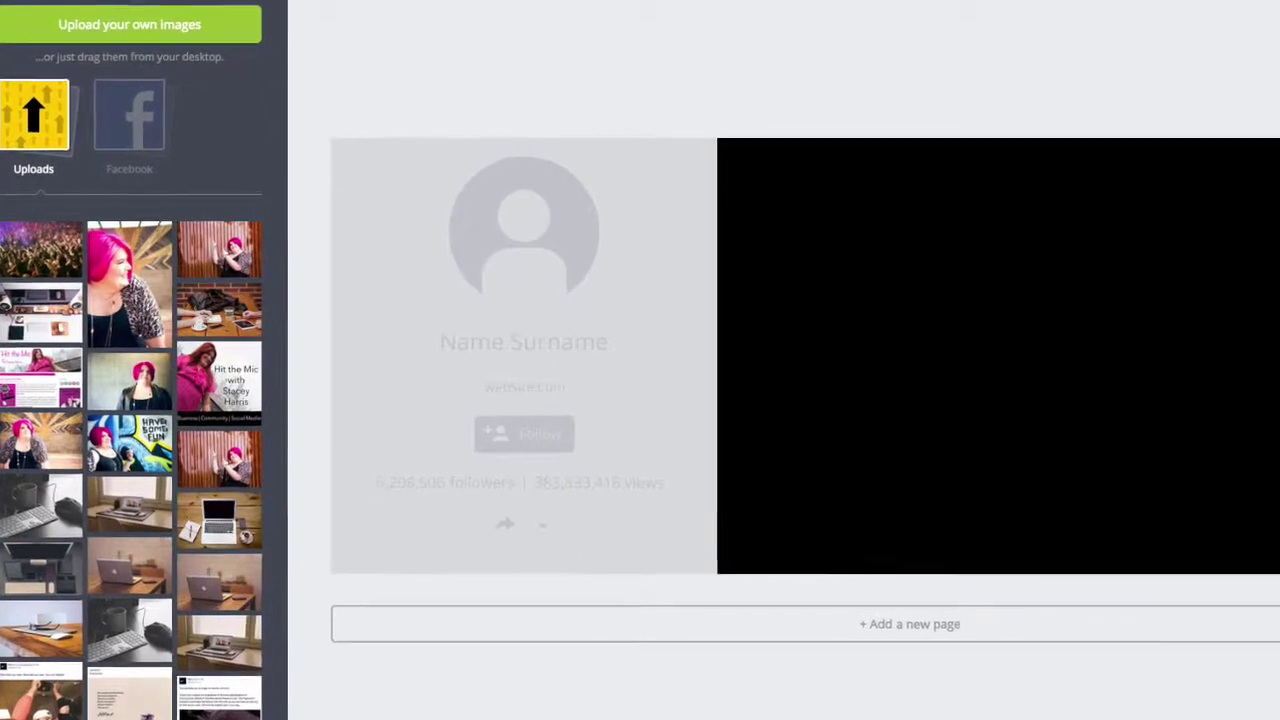
left_click(955, 170)
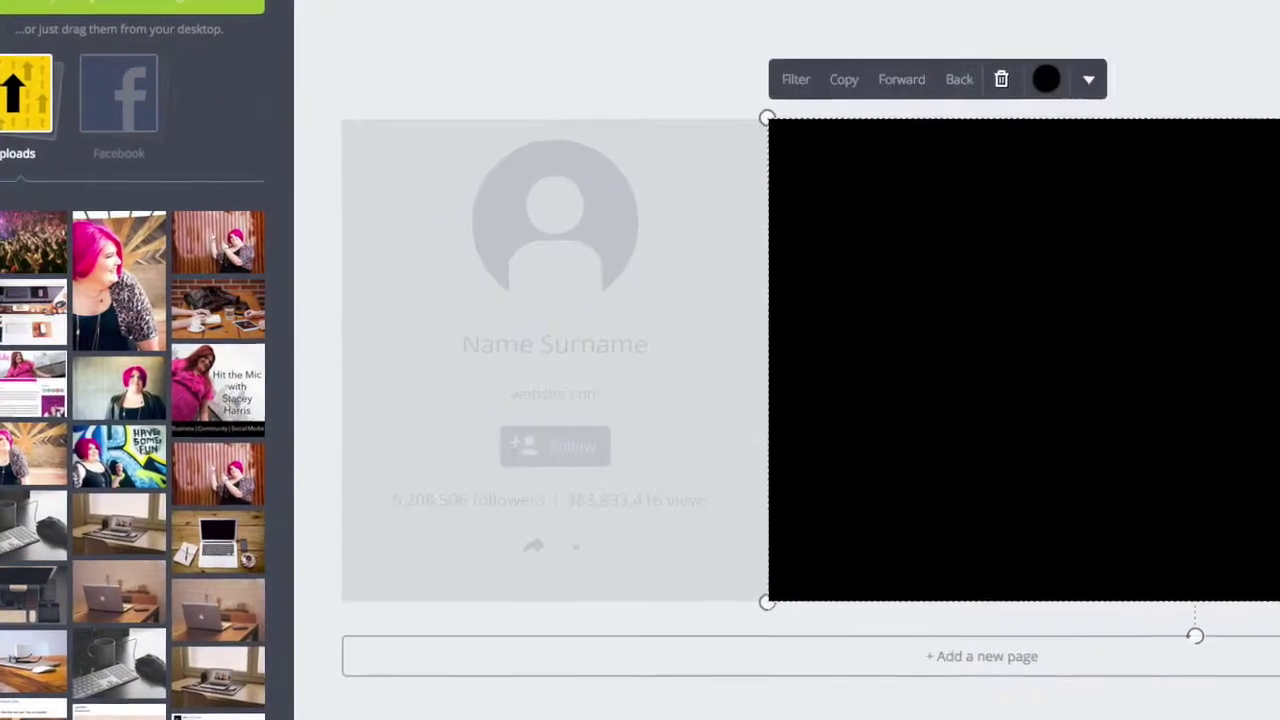
left_click(1021, 74)
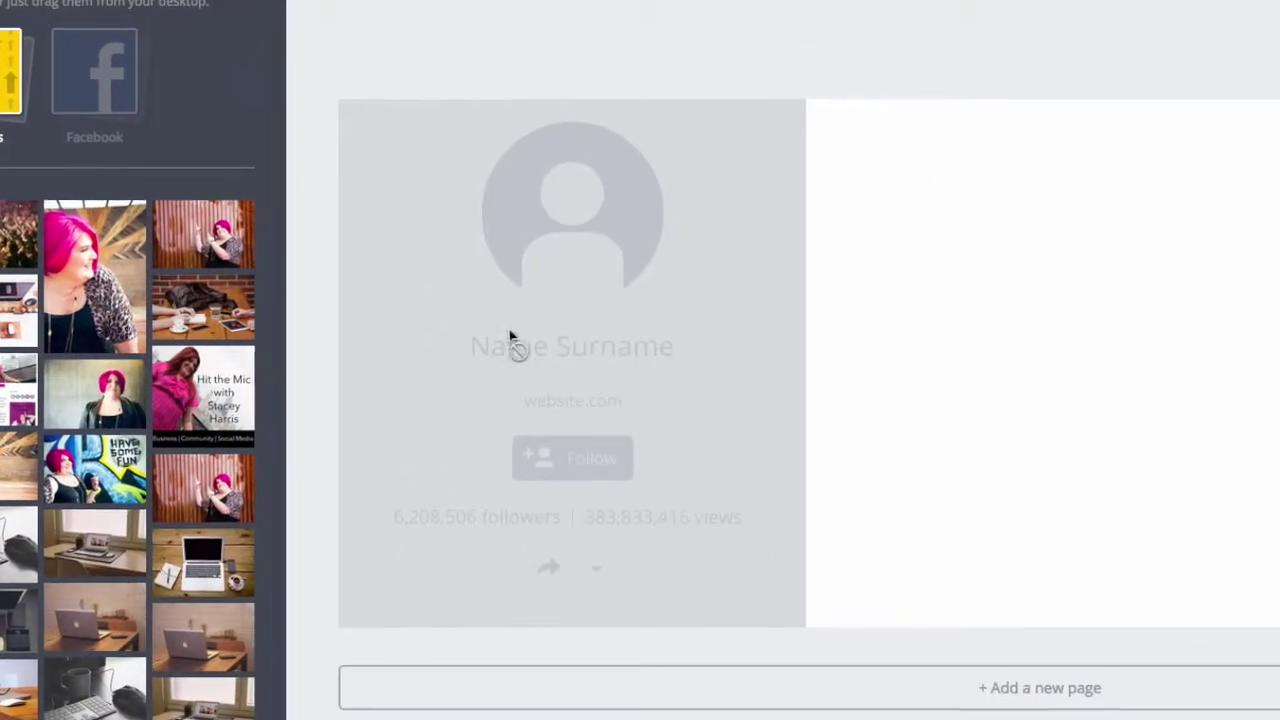
- Add the uploaded pink-haired portrait with the wooden star wall and enlarge it to fill the whole cover
left_click_drag(493, 390, 1005, 352)
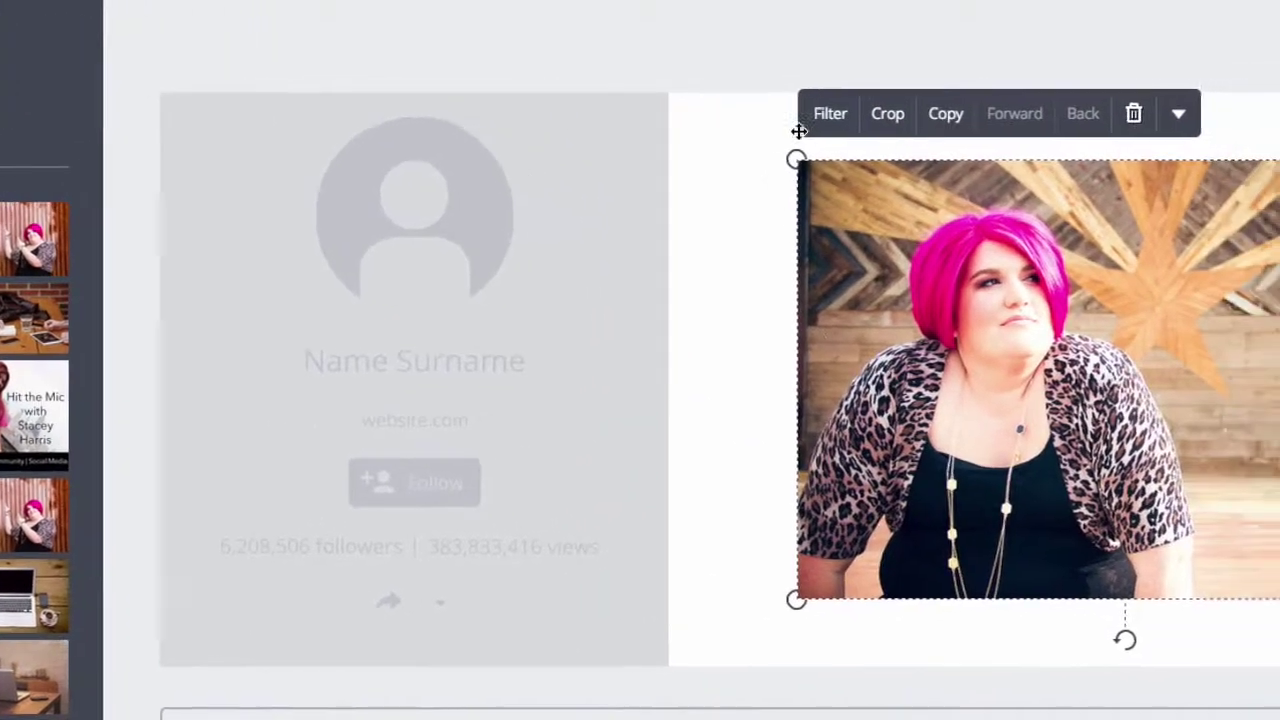
left_click_drag(880, 152, 677, 17)
left_click_drag(1279, 613, 1279, 719)
left_click_drag(1092, 522, 1070, 511)
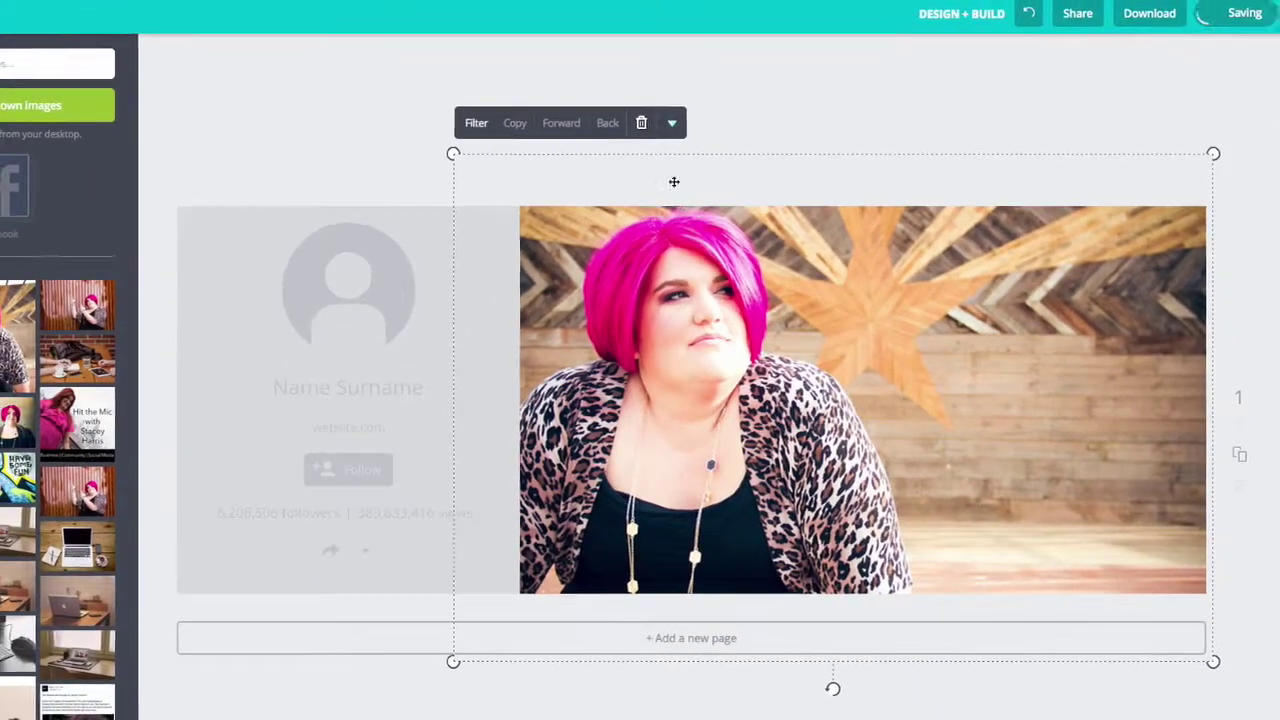
- Flip the portrait photo horizontally and adjust its position on the cover
left_click(677, 124)
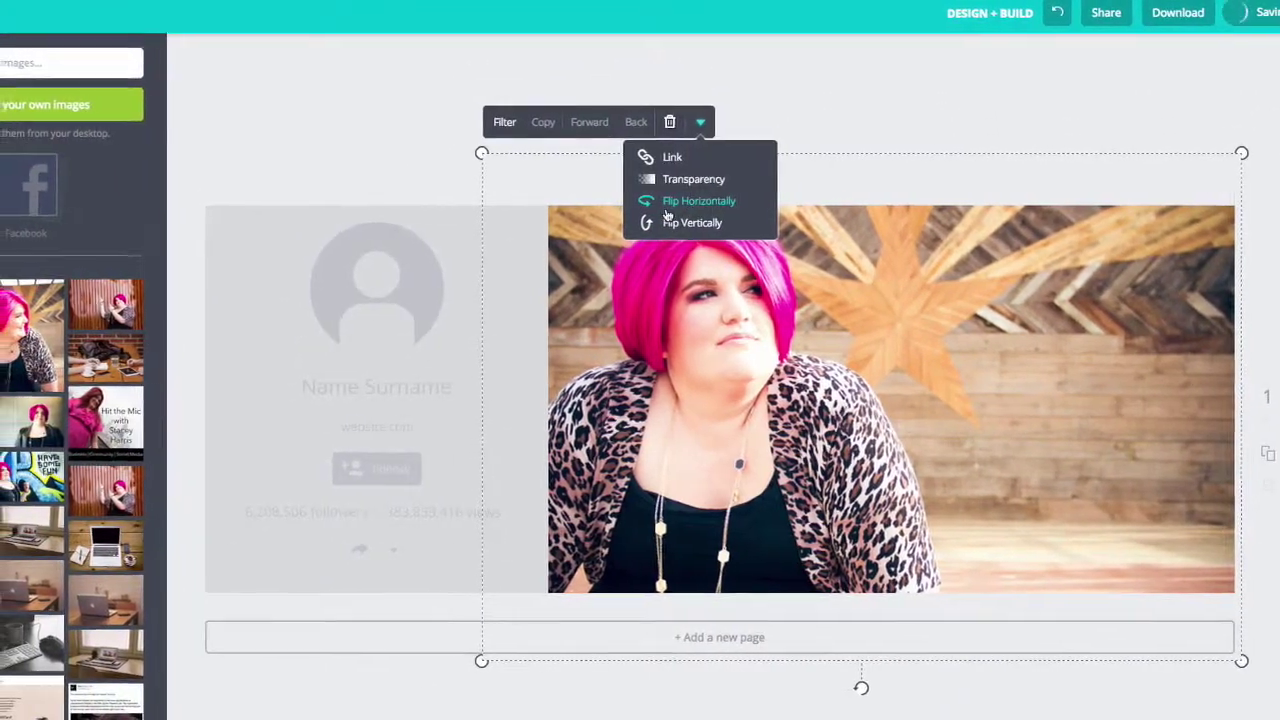
left_click(667, 213)
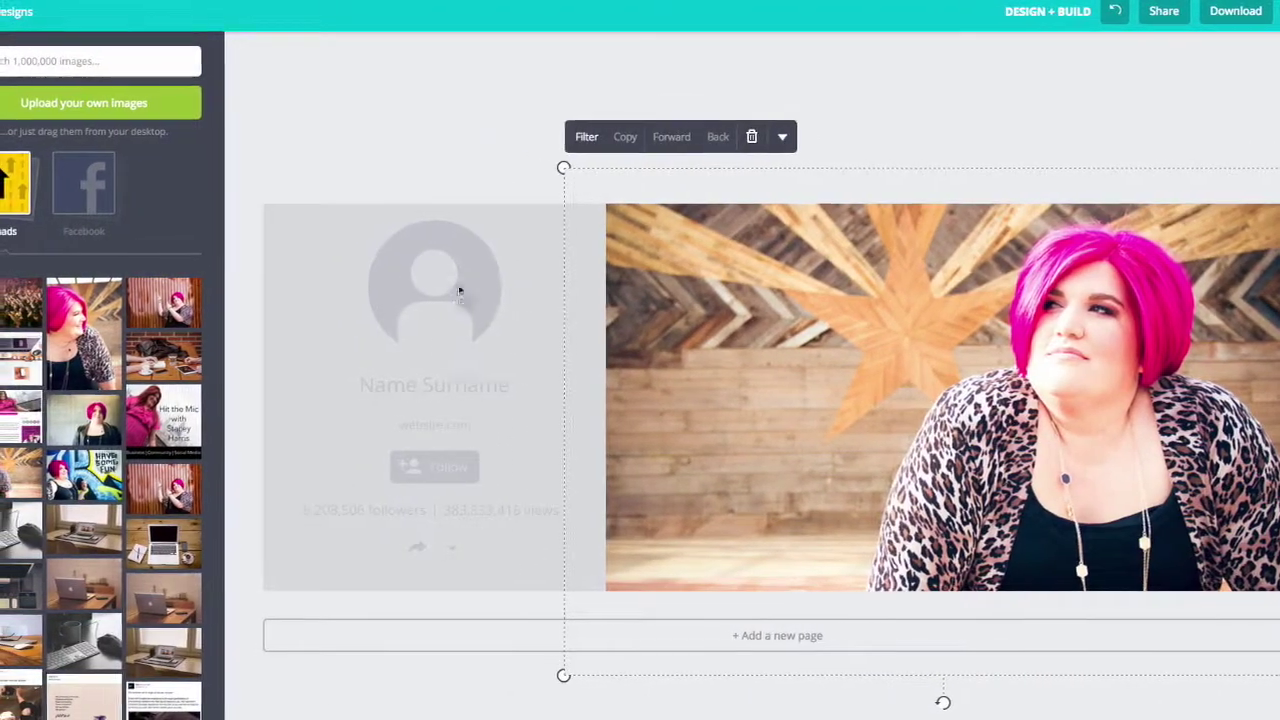
mouse_move(818, 323)
left_mouse_down()
mouse_move(846, 323)
mouse_move(826, 323)
left_mouse_up()
- Try adding a plain heading text over the portrait and delete it again
left_click(1, 222)
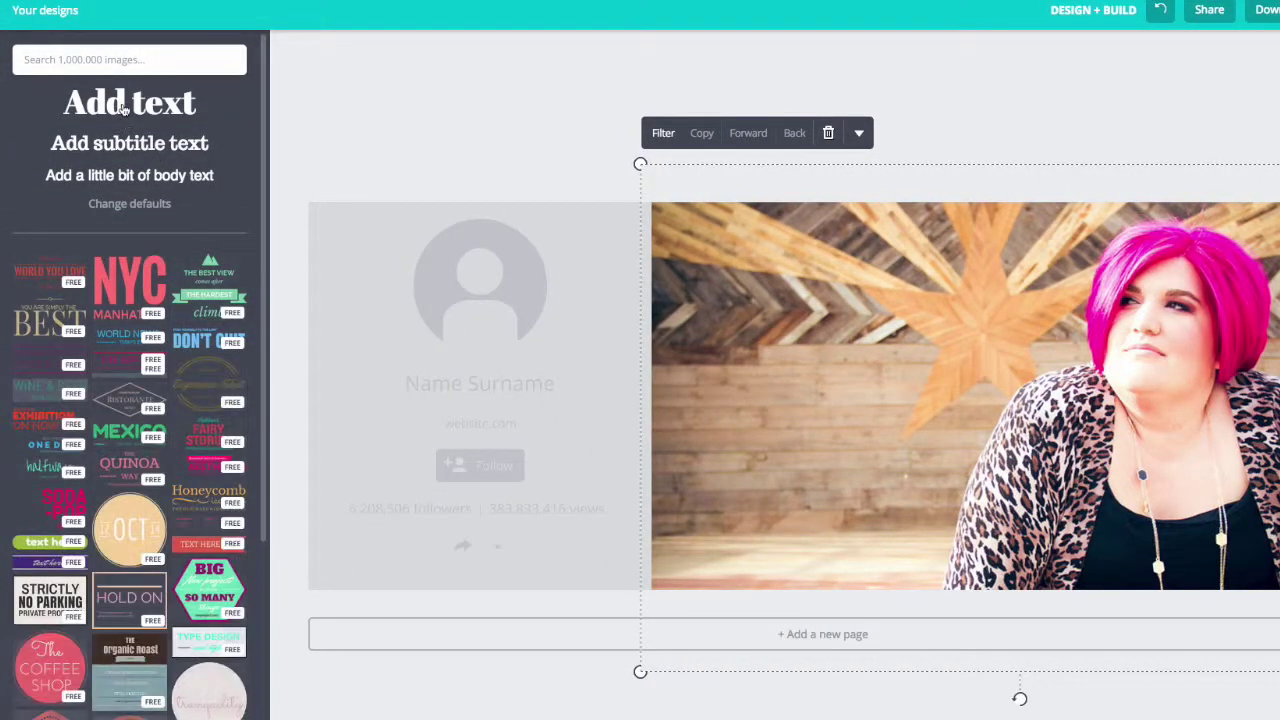
left_click_drag(125, 108, 985, 425)
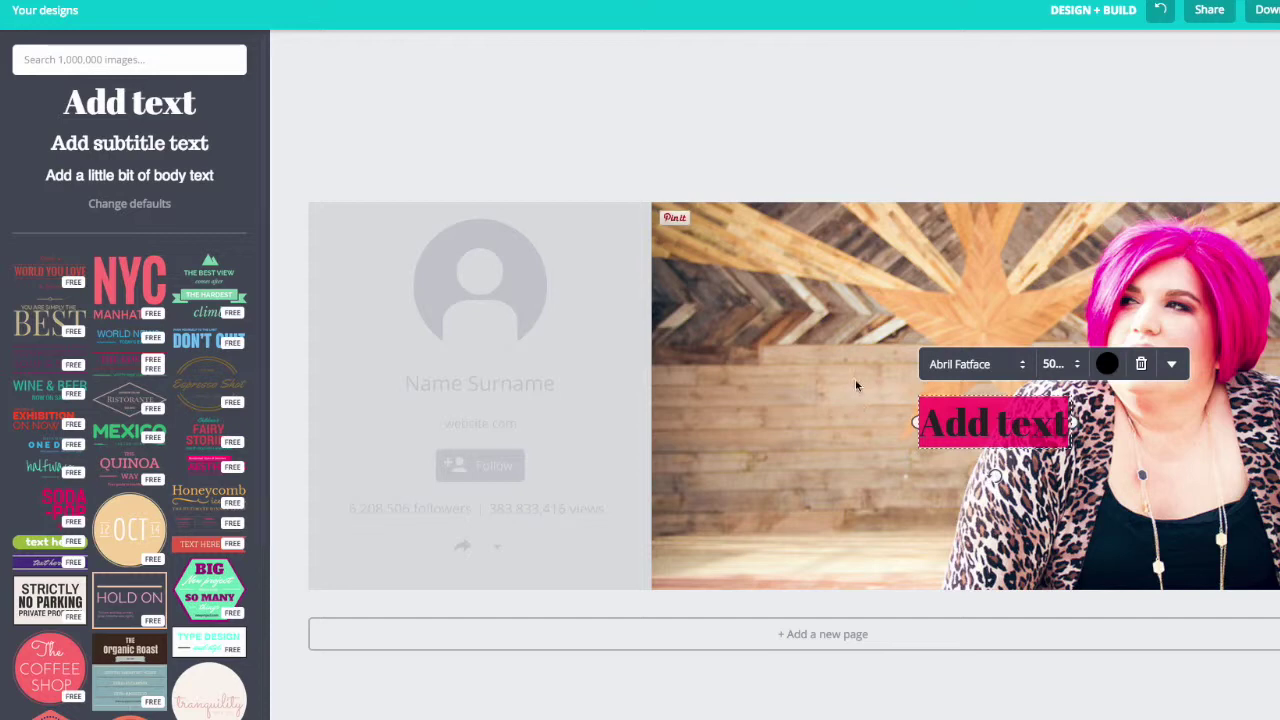
key("Delete")
- Add the free "Honeycomb icecream" text template to the cover, over the portrait photo
scroll(170, 583, "down", 7)
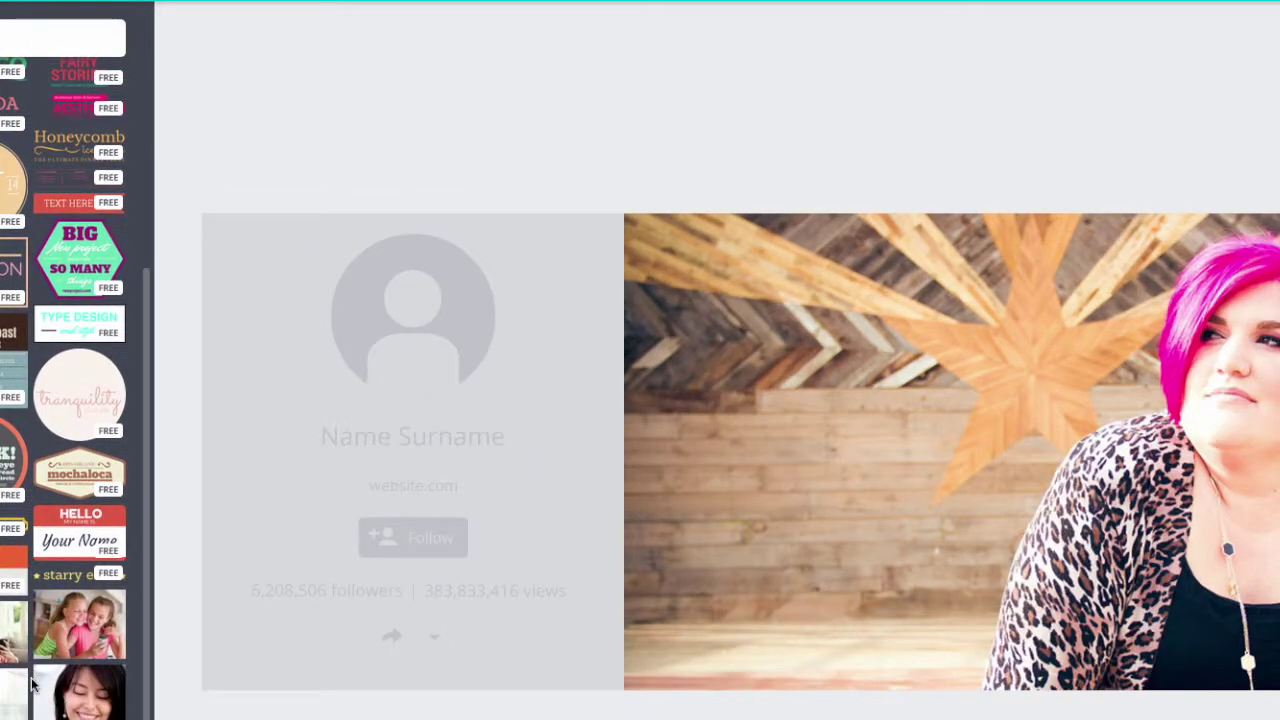
scroll(31, 683, "up", 1)
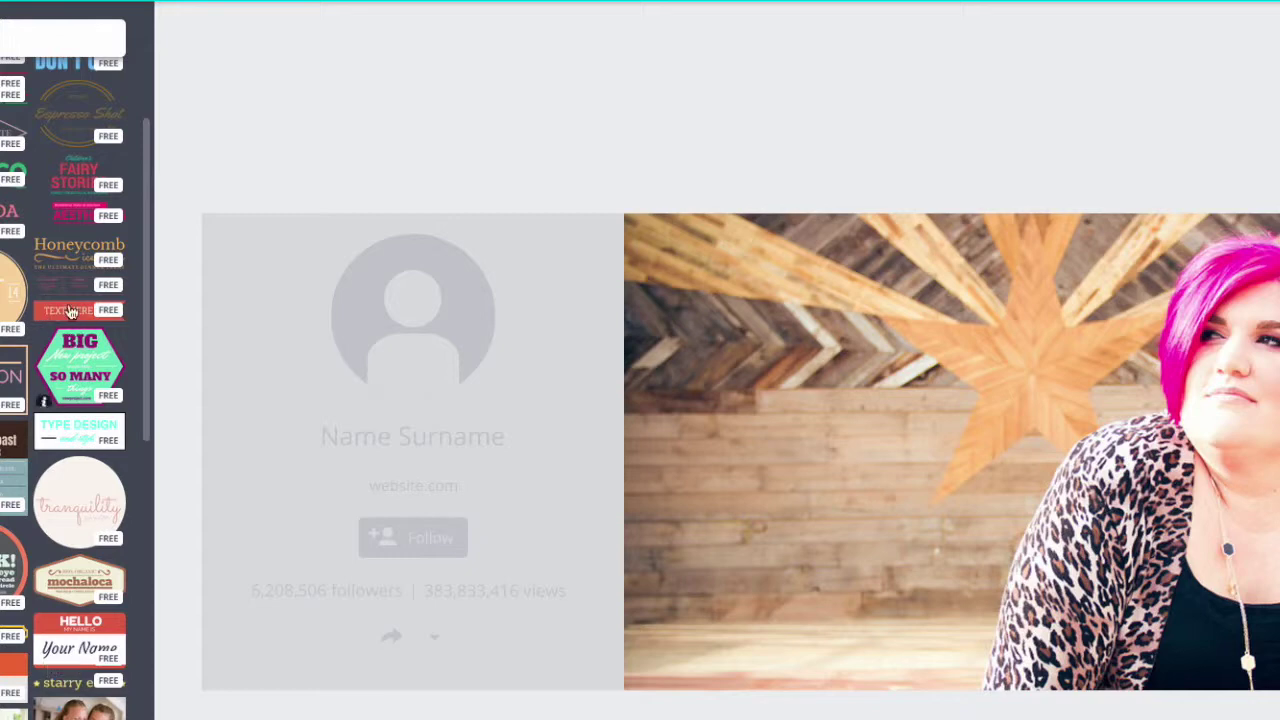
left_click(1039, 396)
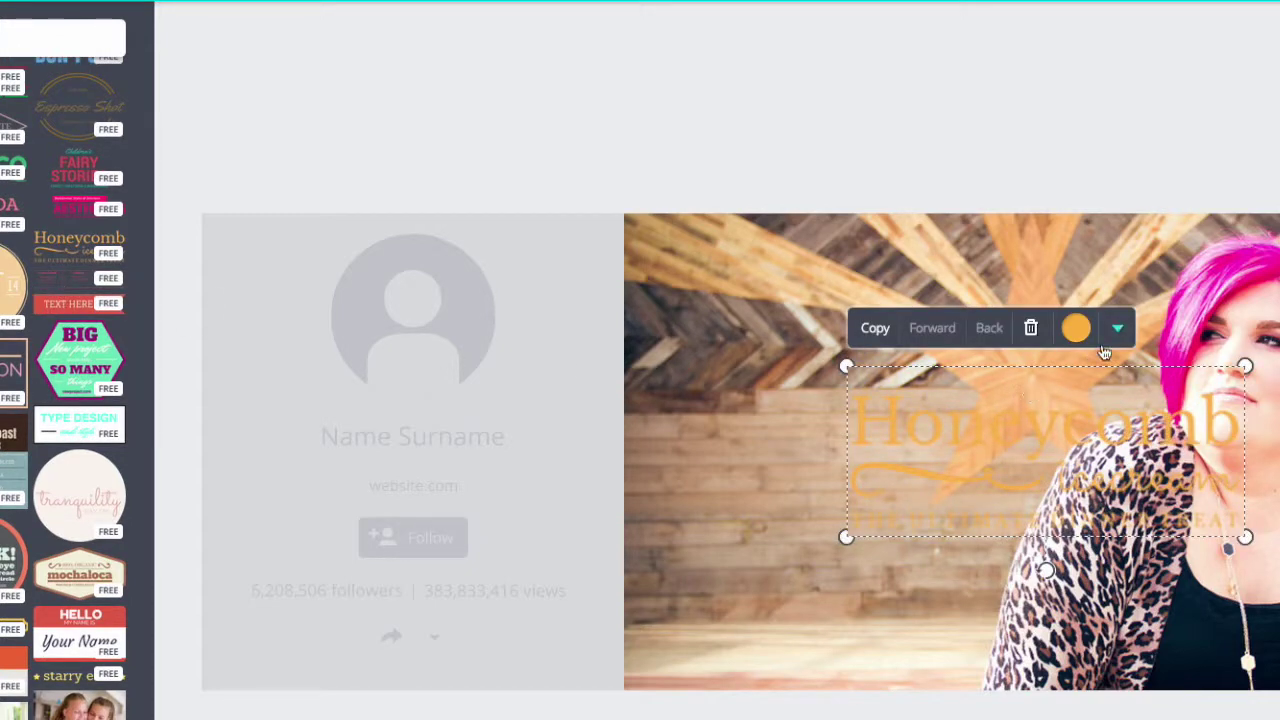
- Recolor the text template's decorative flourish with a custom magenta
left_click(1076, 328)
left_click(1153, 272)
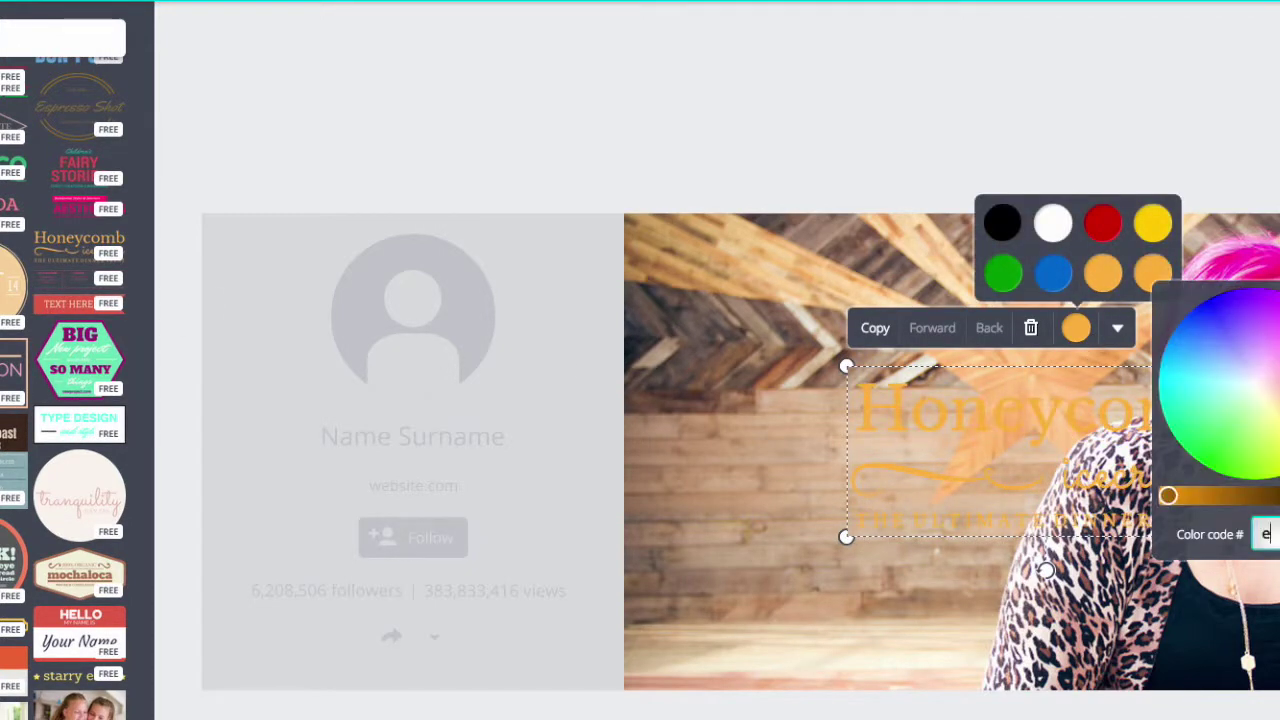
key("Return")
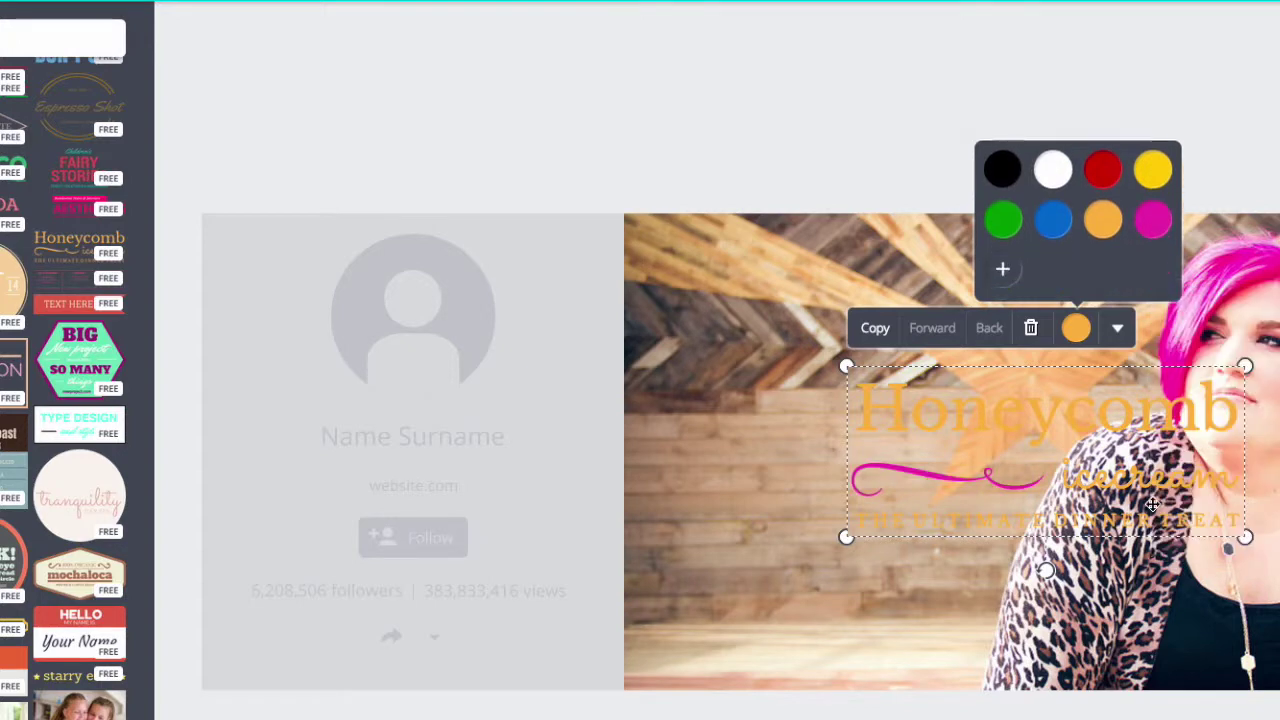
- Recolor the "Honeycomb" heading text with the same magenta as the flourish
left_click(1122, 480)
left_click(1058, 413)
left_click(1035, 387)
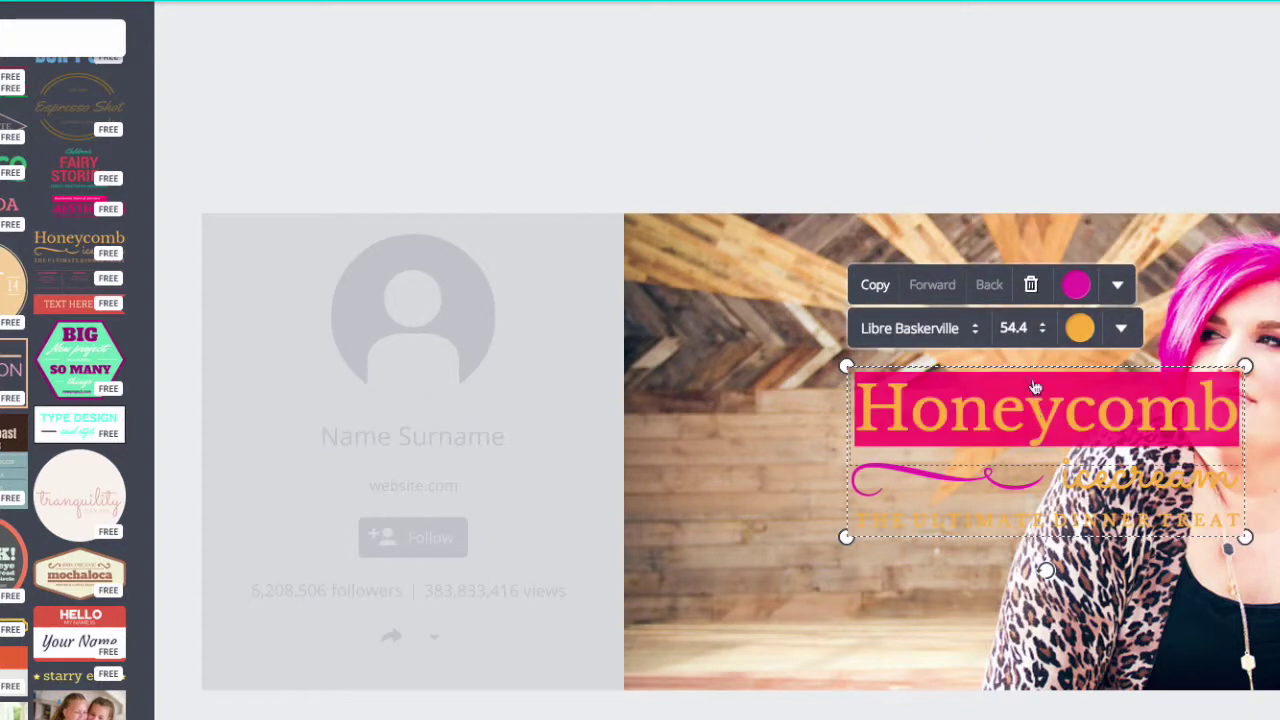
left_click(1078, 284)
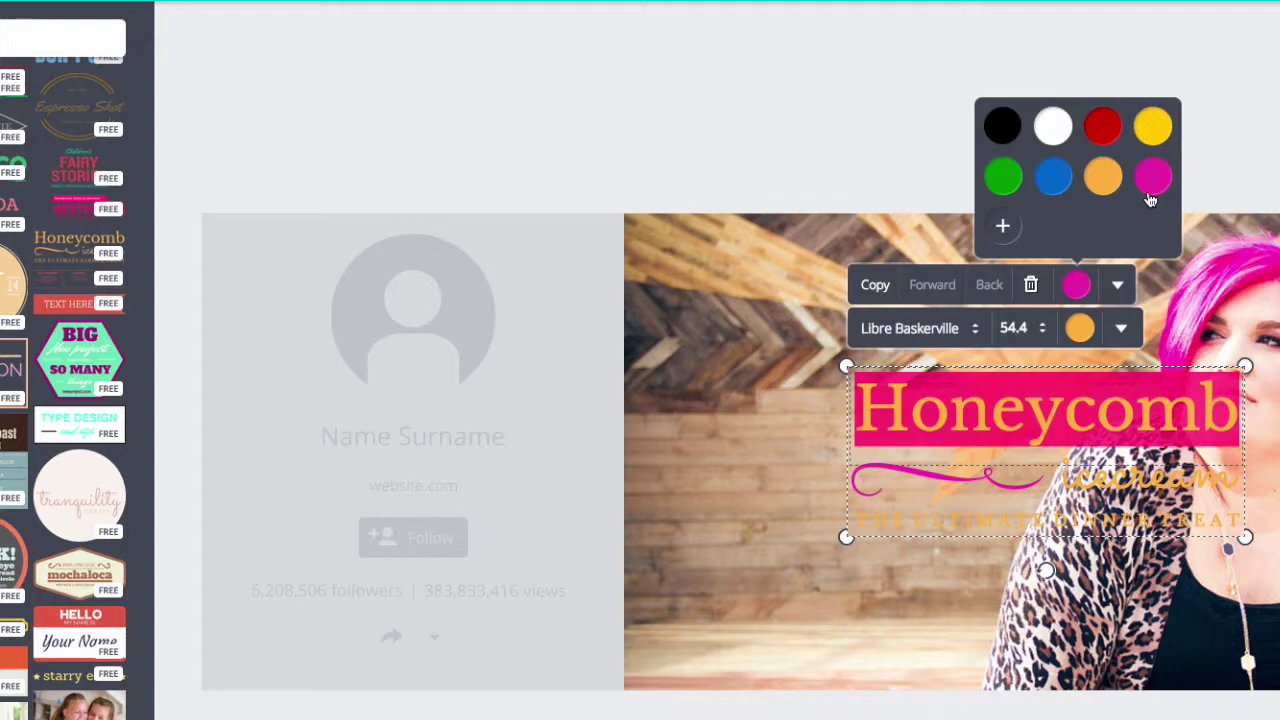
left_click(1080, 328)
left_click(1152, 222)
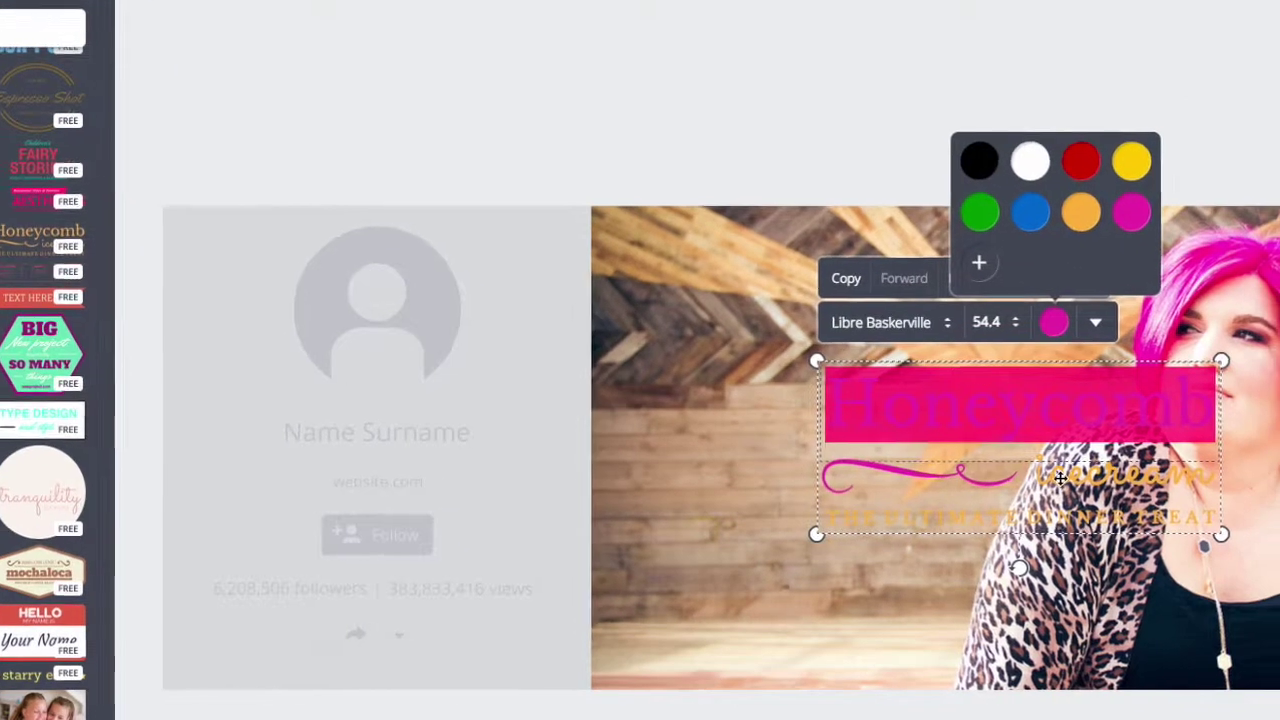
- Recolor the "icecream" script text with the same magenta as the heading
left_click(1060, 478)
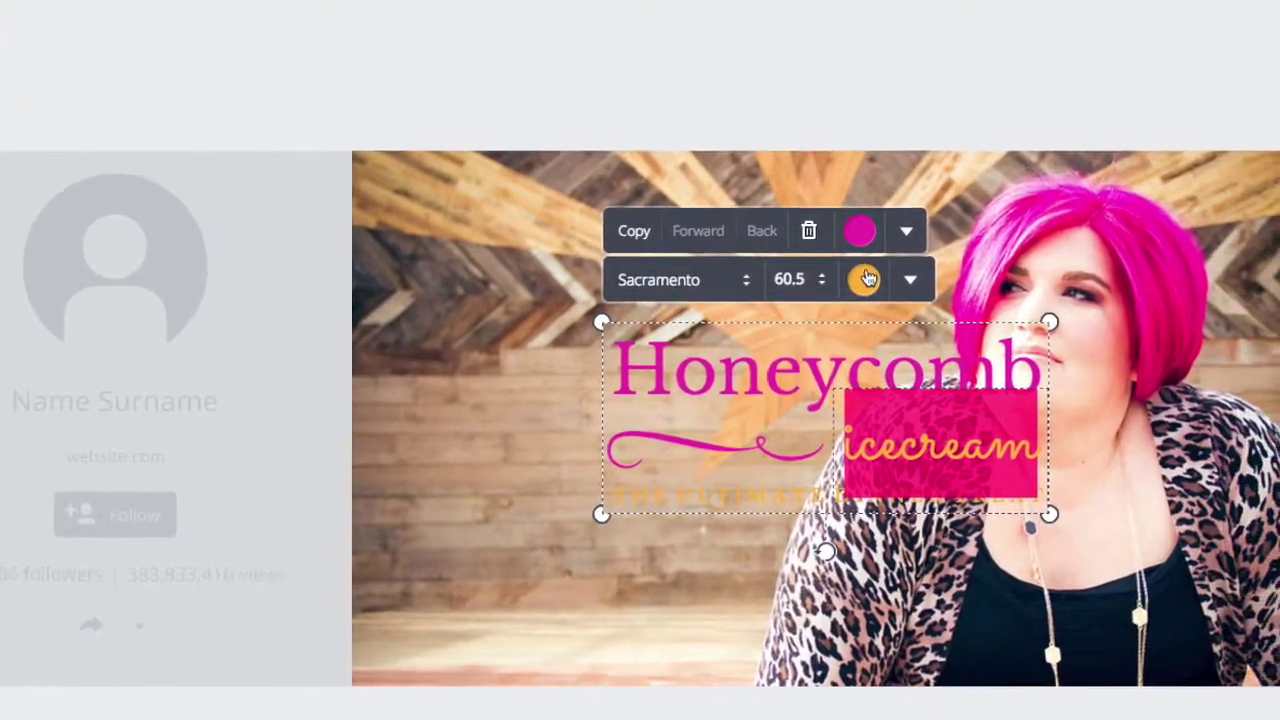
left_click(1055, 322)
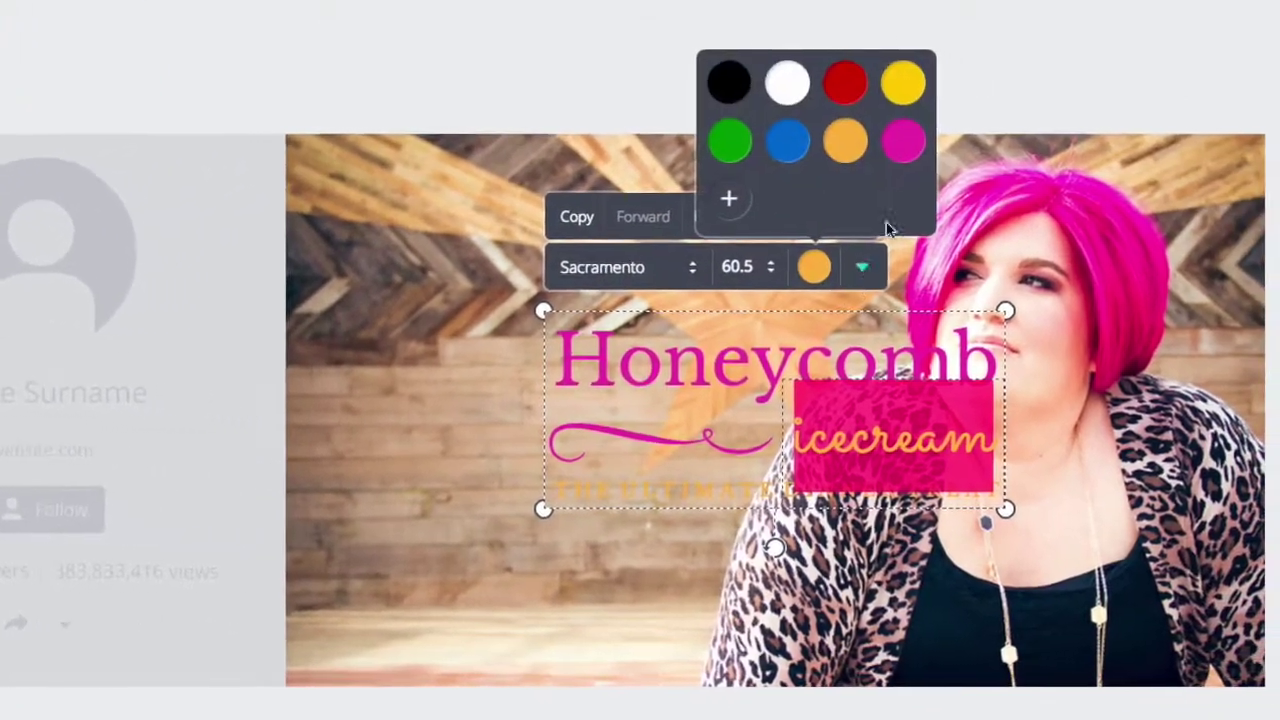
left_click(903, 140)
- Recolor the tagline "The ultimate dinner treat" black and move the whole text group to the photo's upper-left area
left_click(730, 470)
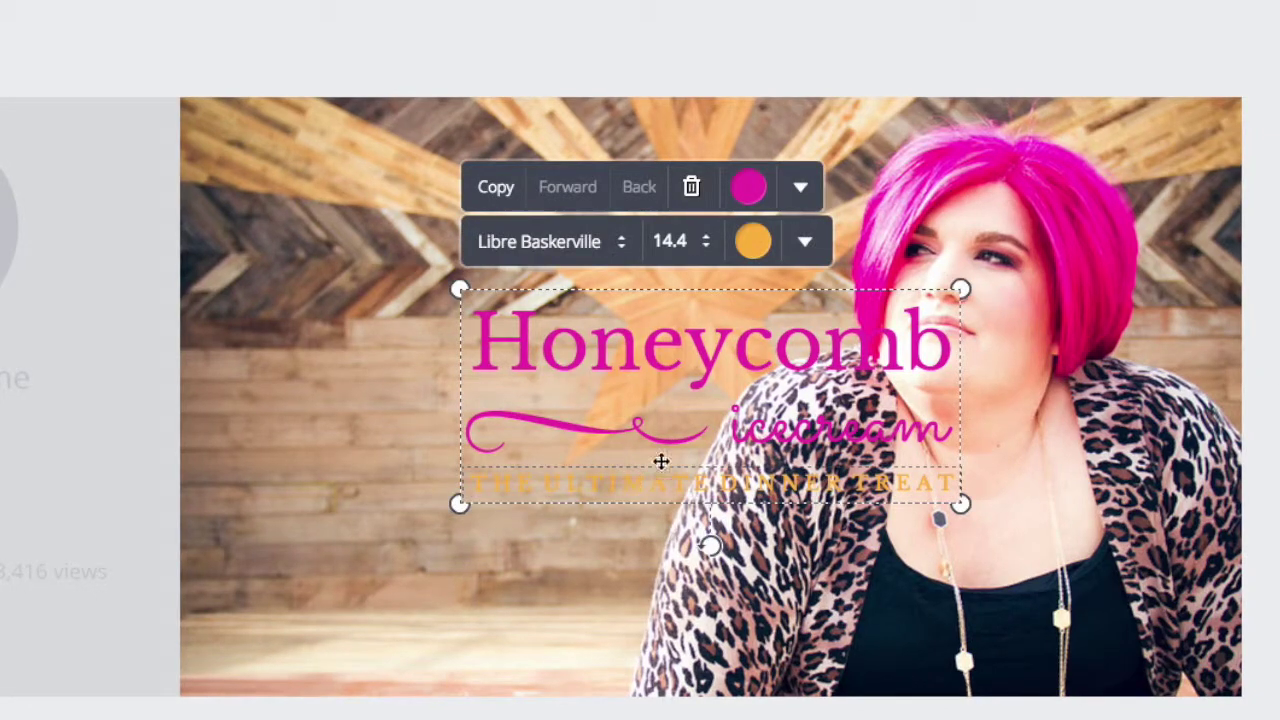
left_click(660, 484)
left_click(753, 241)
left_click(660, 40)
left_click_drag(592, 429, 359, 263)
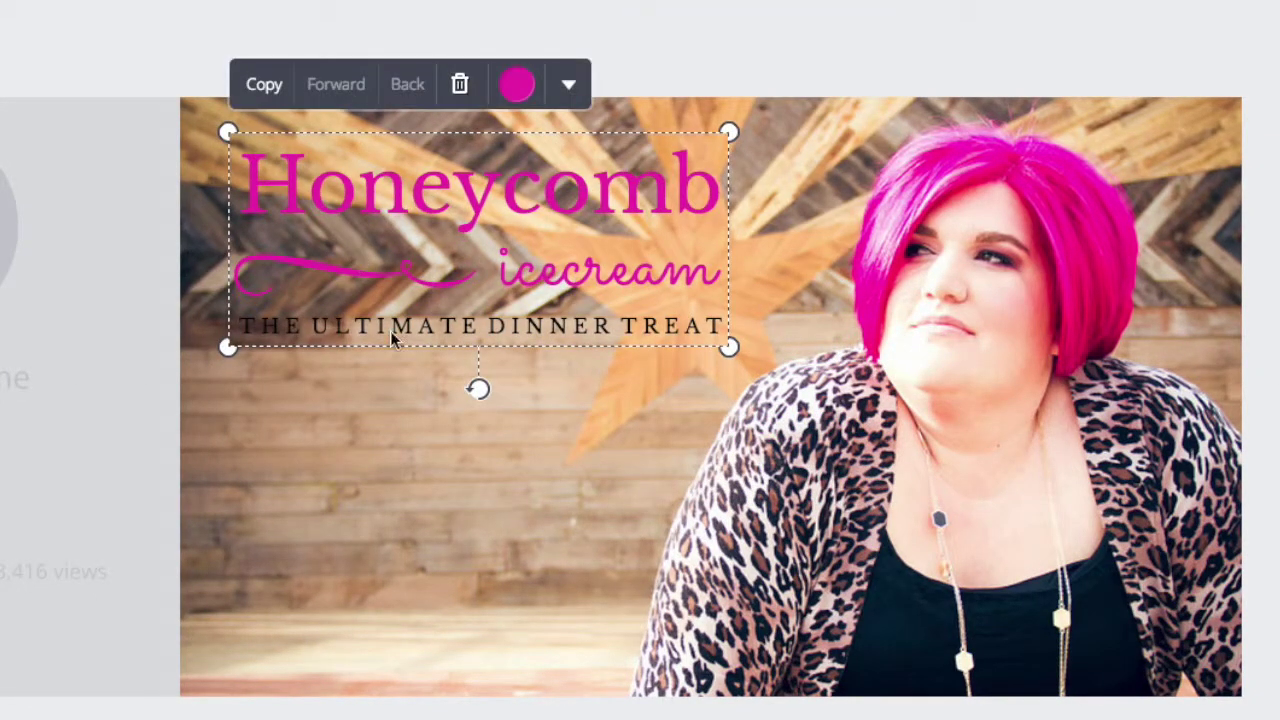
left_click(447, 530)
- Replace the "Honeycomb" heading text with "Free Training"
double_click(476, 208)
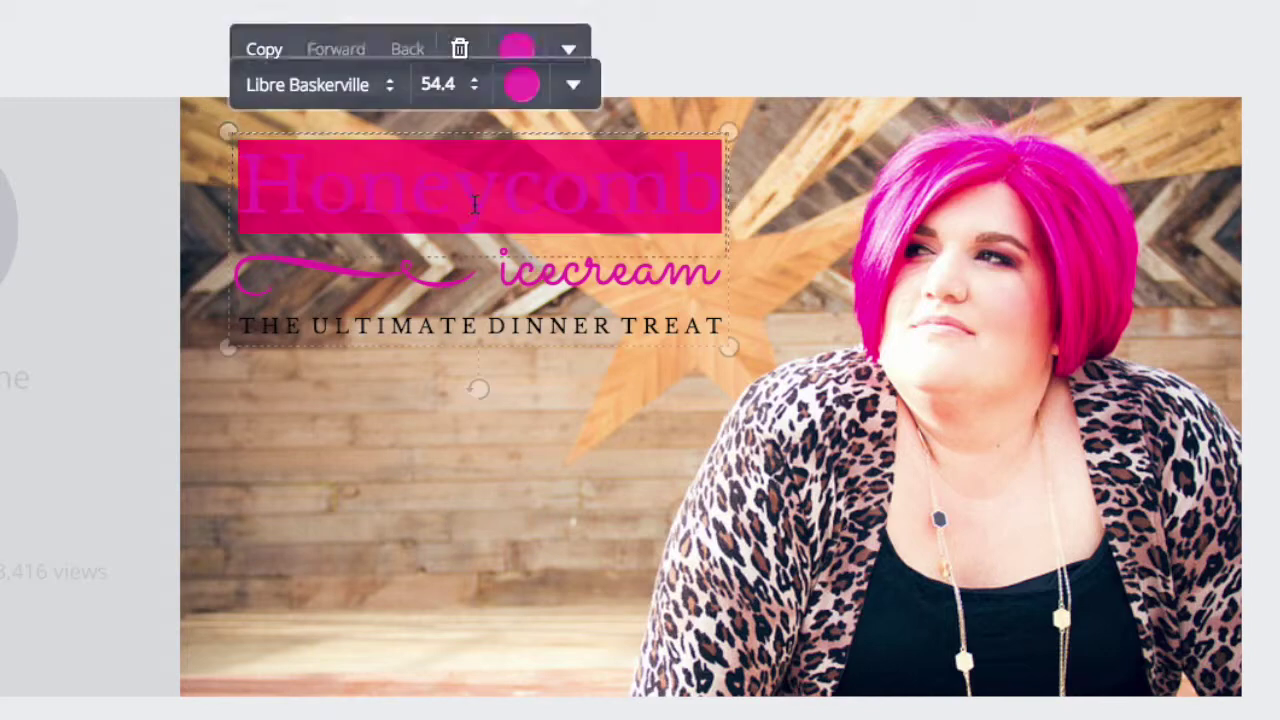
left_click(476, 206)
double_click(476, 203)
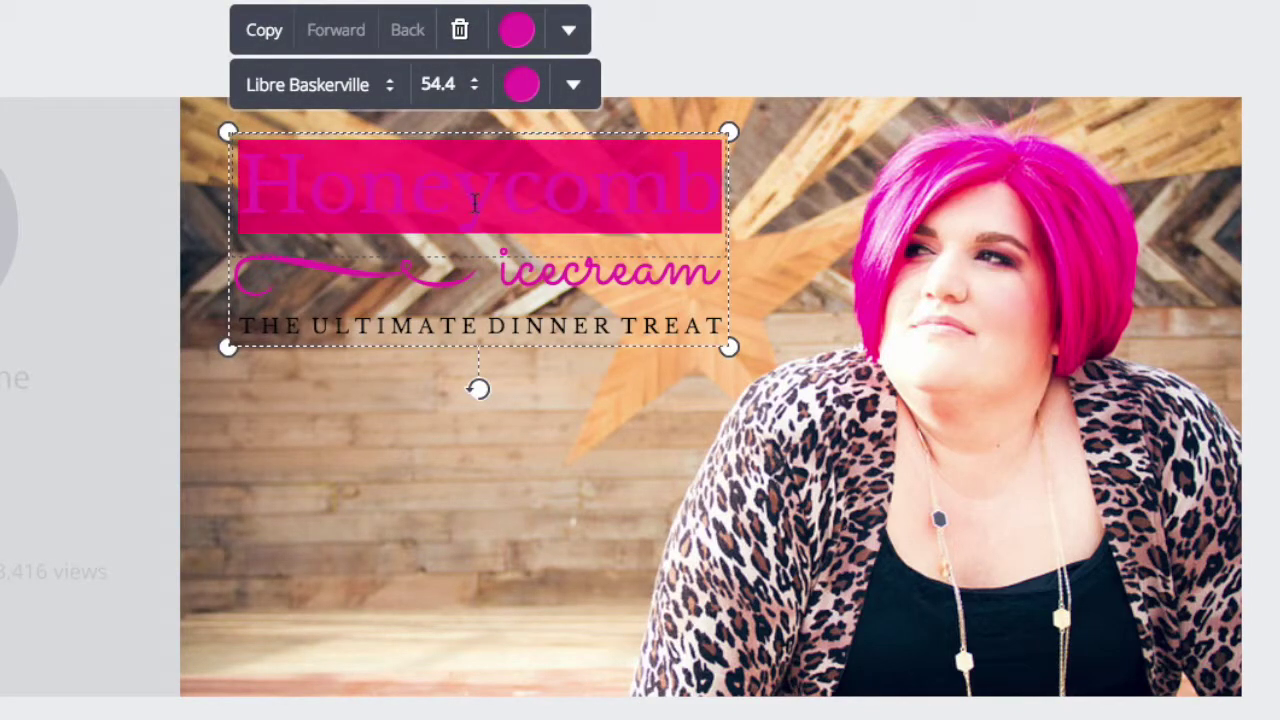
type("The")
key("BackSpace")
key("BackSpace")
key("BackSpace")
type("Free Training")
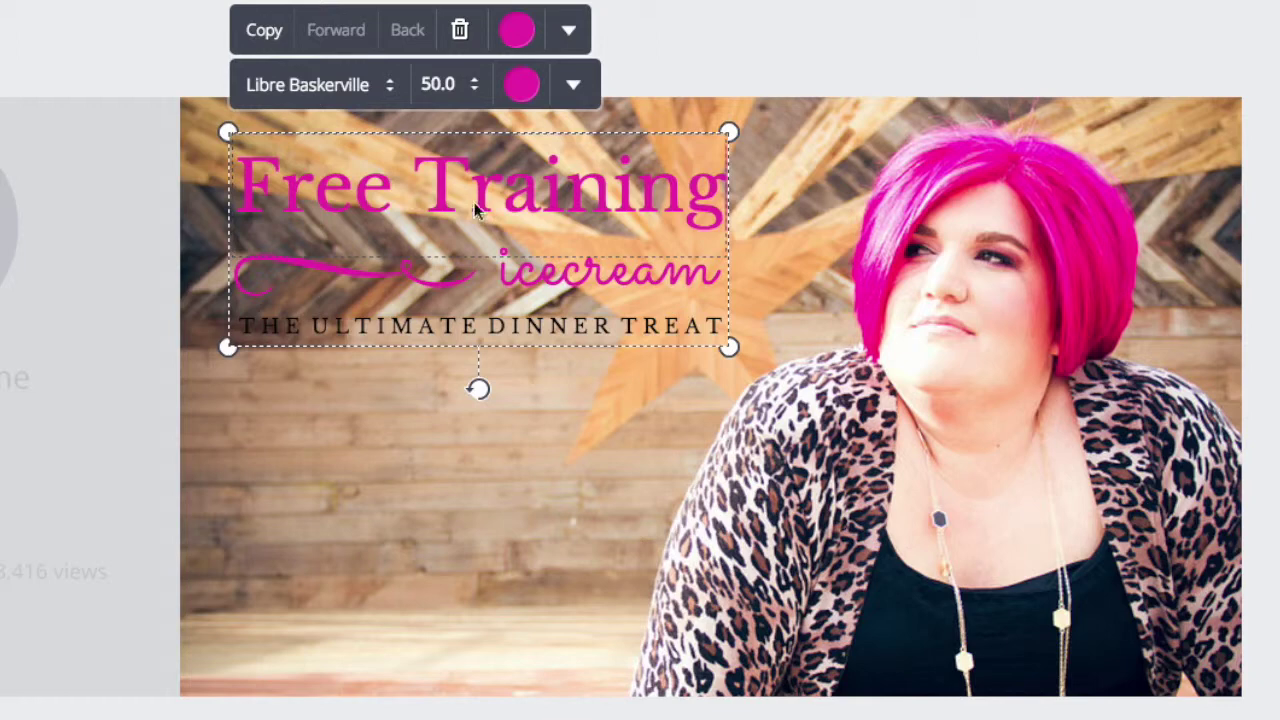
- Replace the "icecream" script text with the brand owner's name preceded by "The"
left_click(625, 270)
double_click(628, 272)
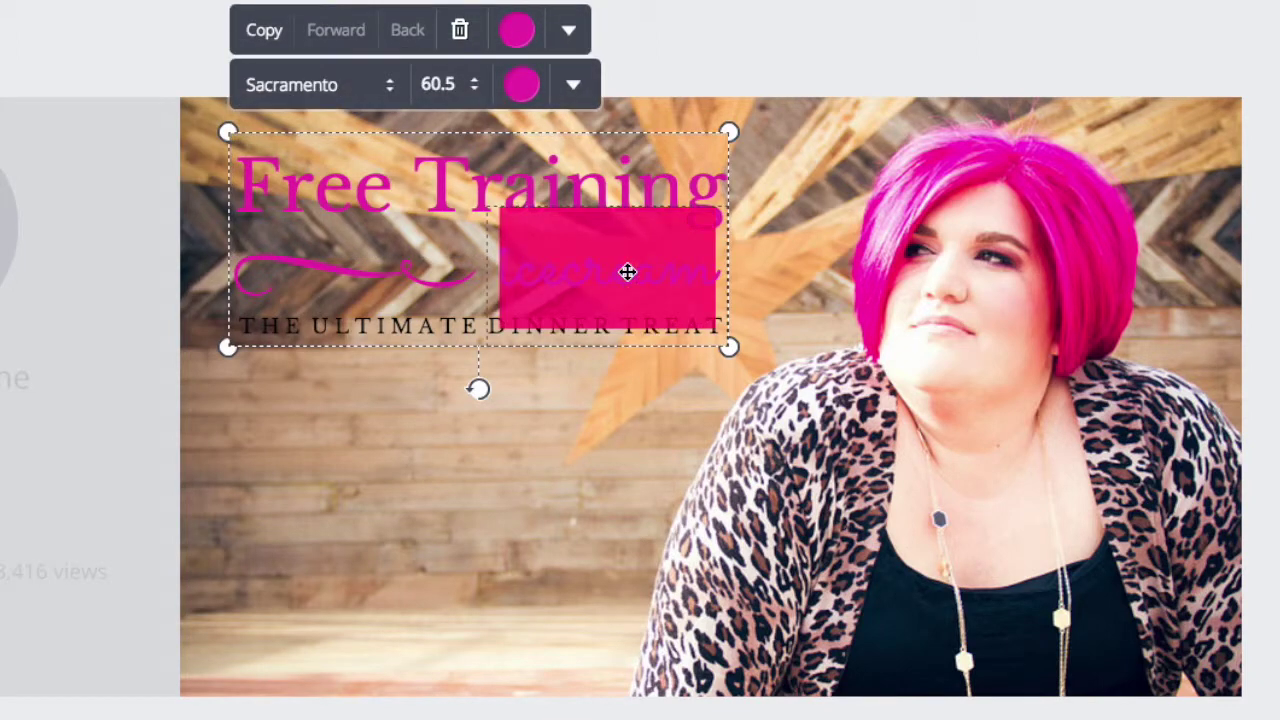
type("The Stacey Harris")
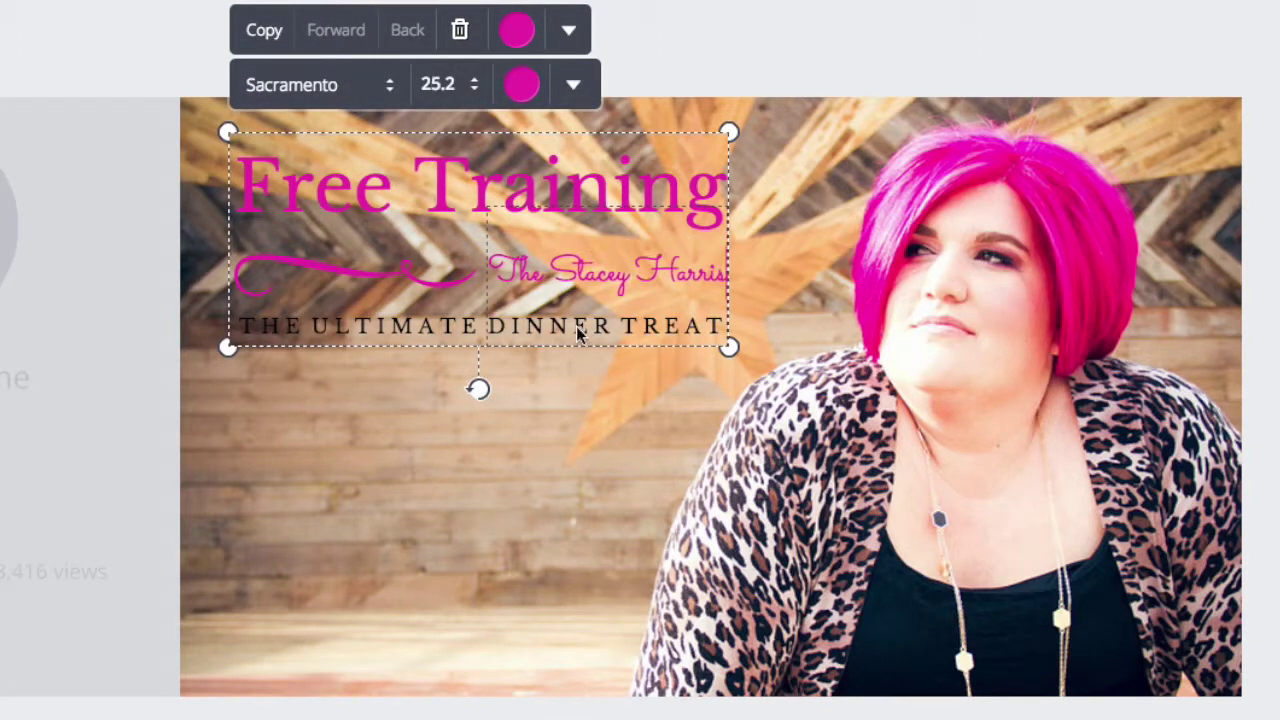
- Replace the black tagline text with "March 21st 2015"
left_click(529, 334)
triple_click(529, 334)
type("March 21st 2015")
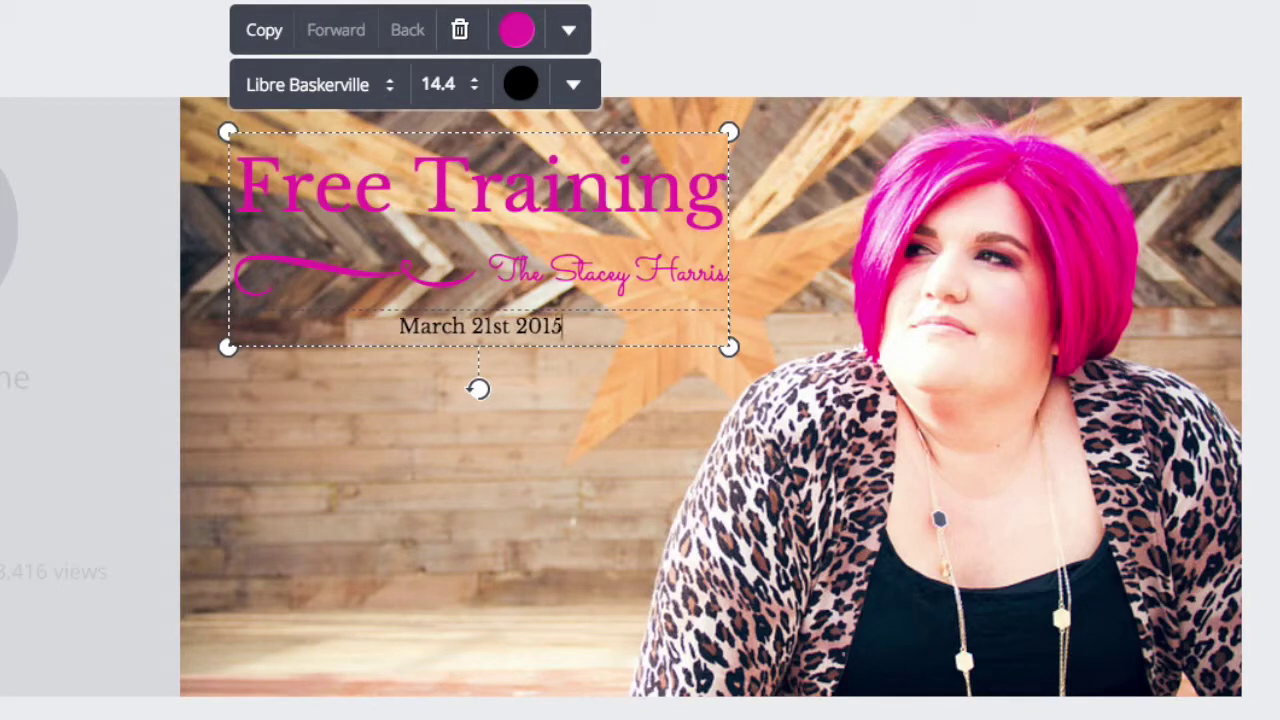
left_click(415, 407)
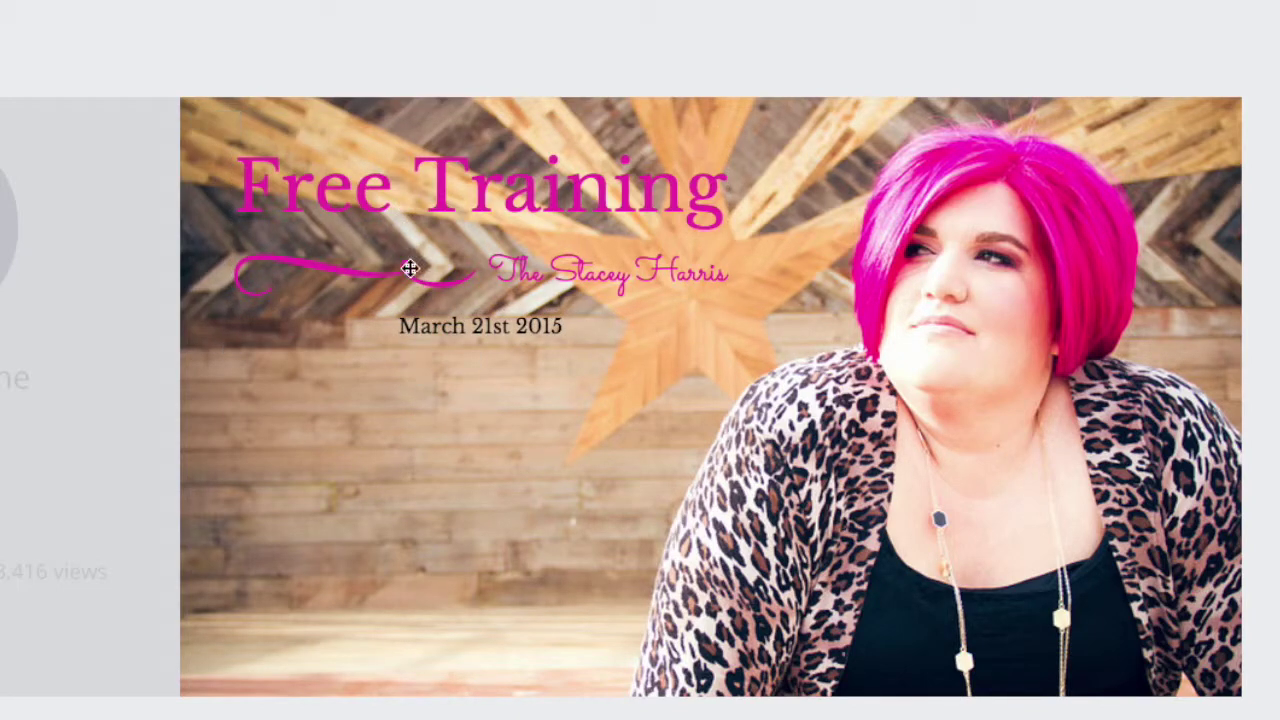
- Change the font of the "Free Training" heading to Playfair Display
triple_click(392, 210)
left_click(389, 90)
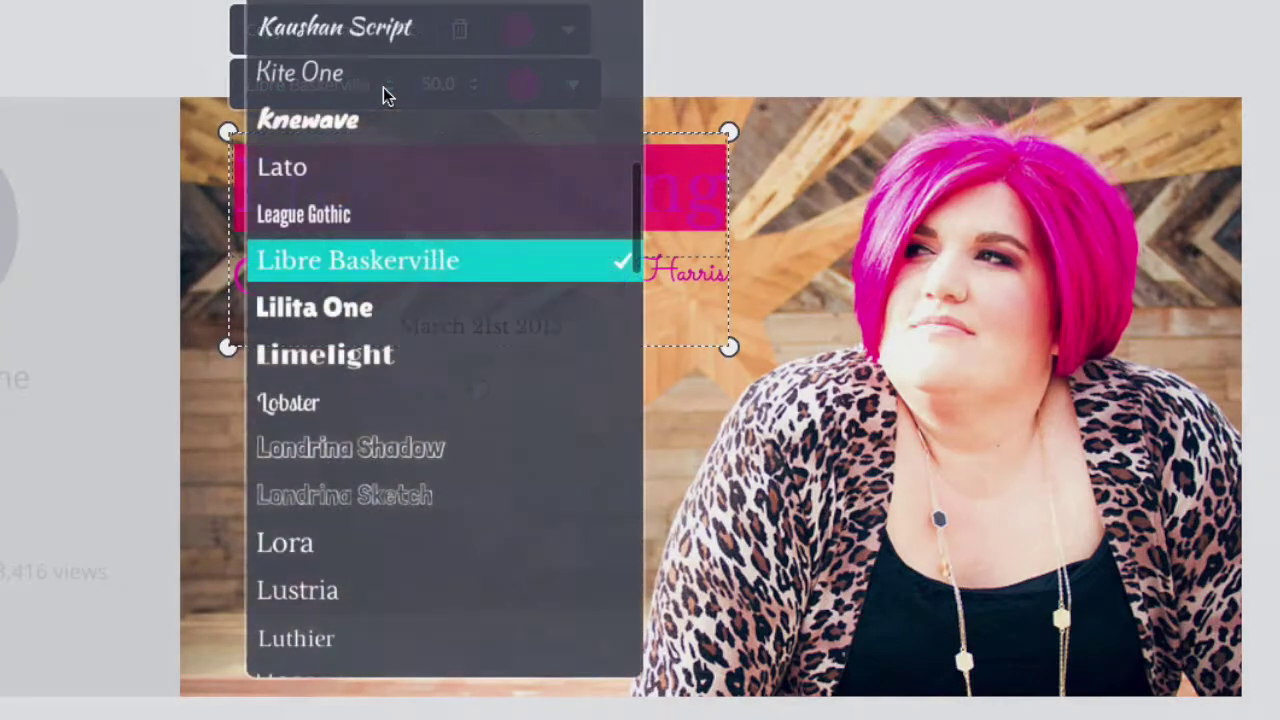
scroll(400, 130, "up", 5)
scroll(398, 139, "up", 15)
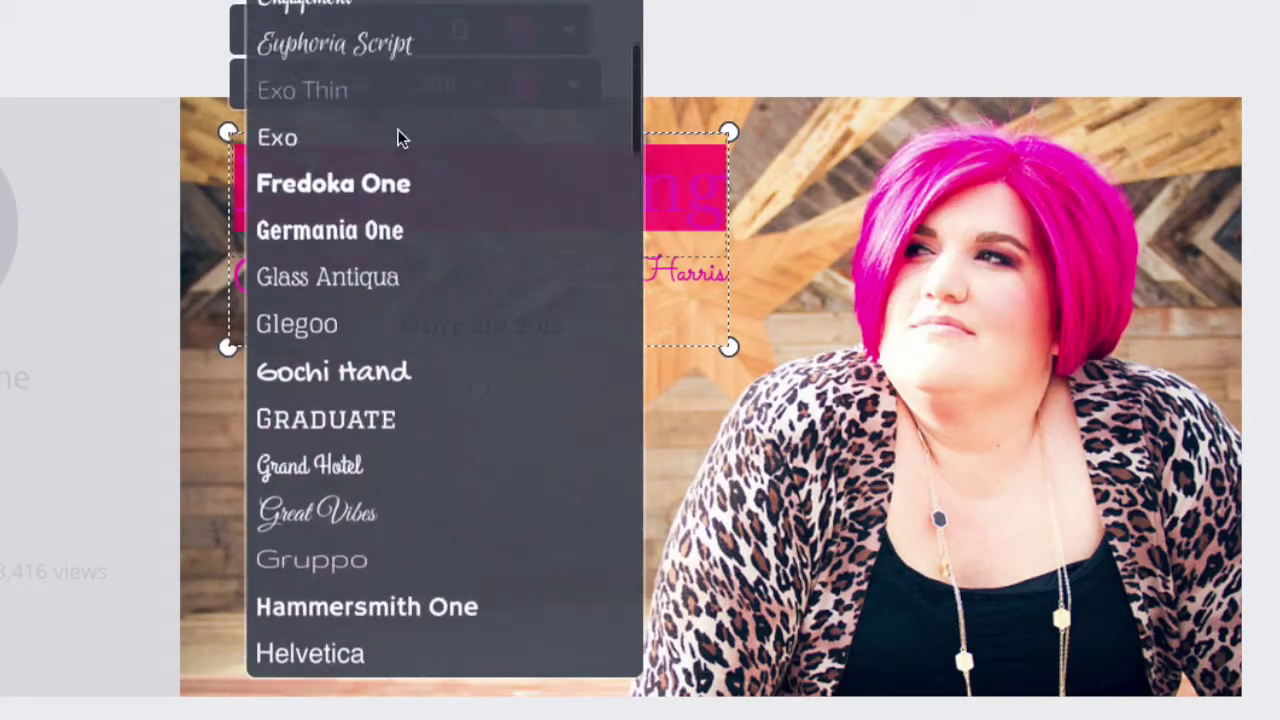
scroll(398, 139, "up", 10)
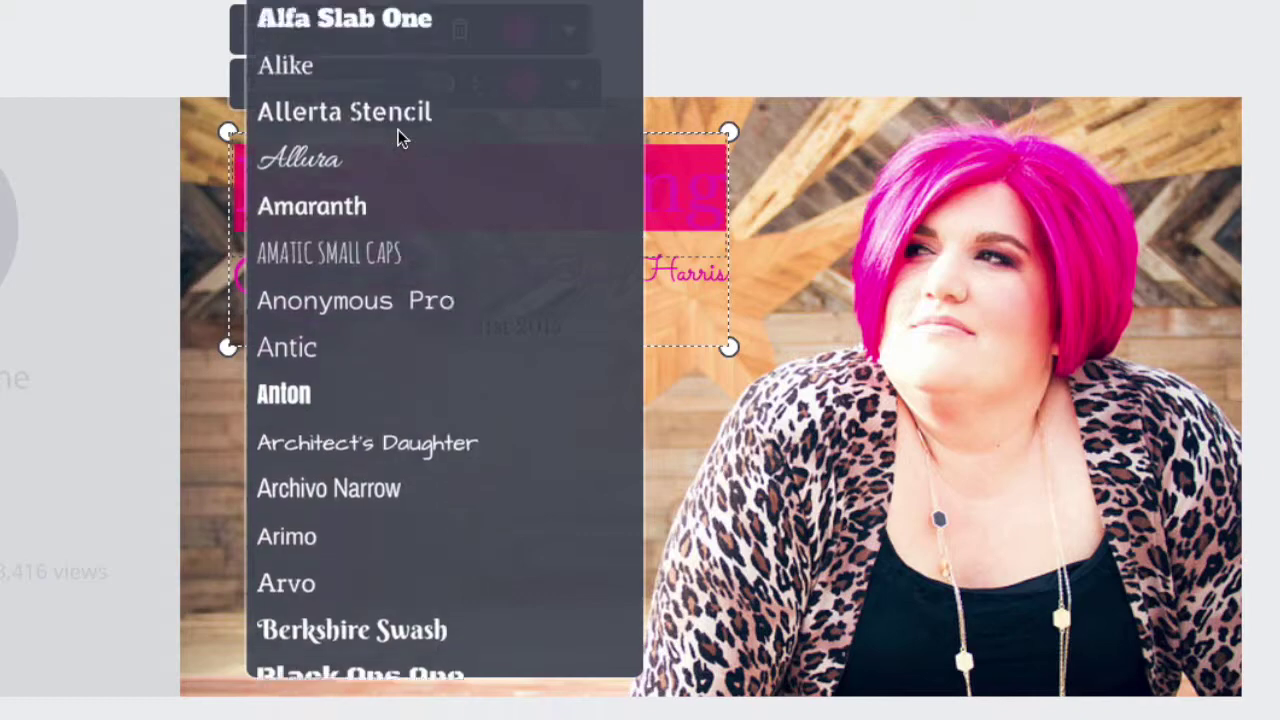
scroll(398, 136, "down", 8)
scroll(398, 129, "down", 10)
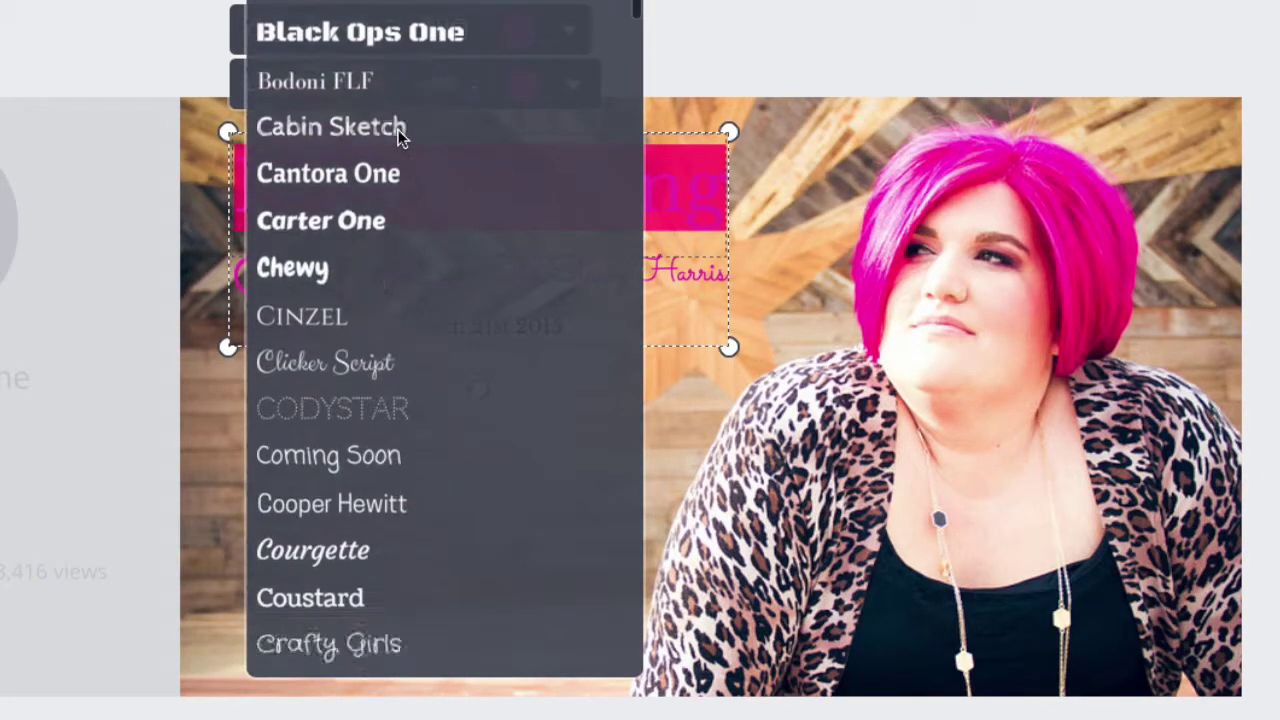
scroll(398, 129, "down", 8)
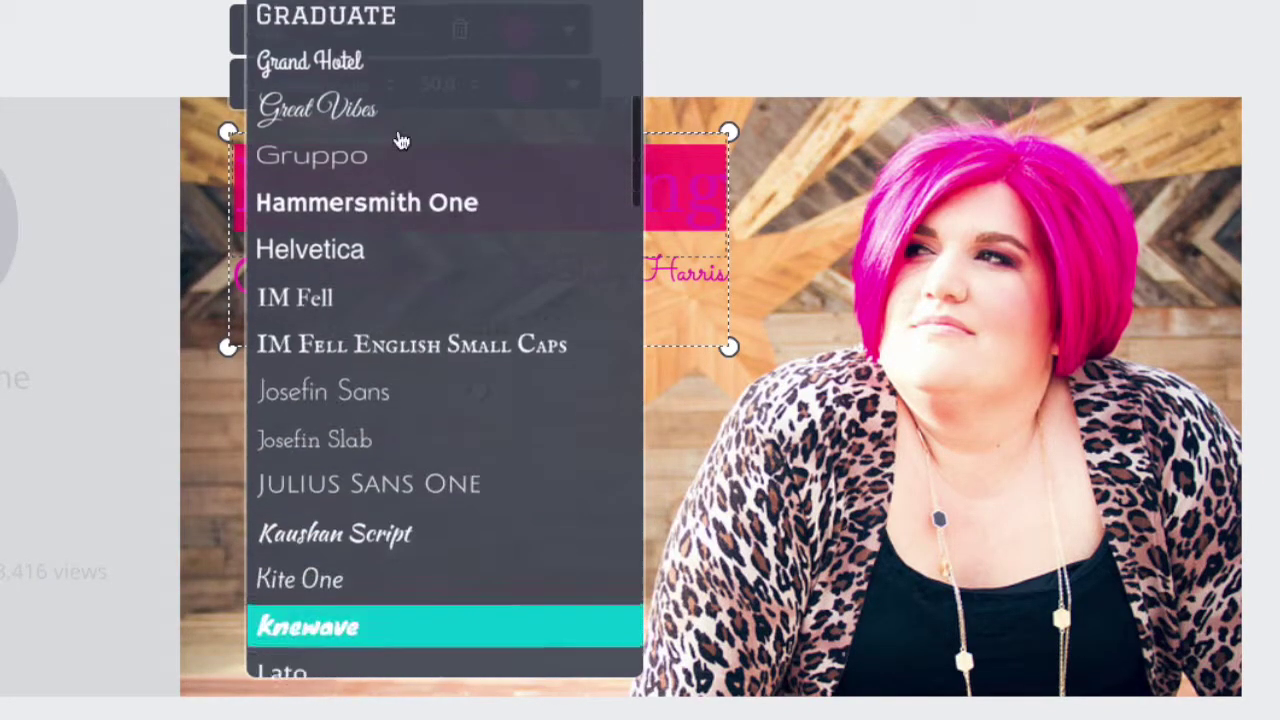
scroll(397, 131, "down", 6)
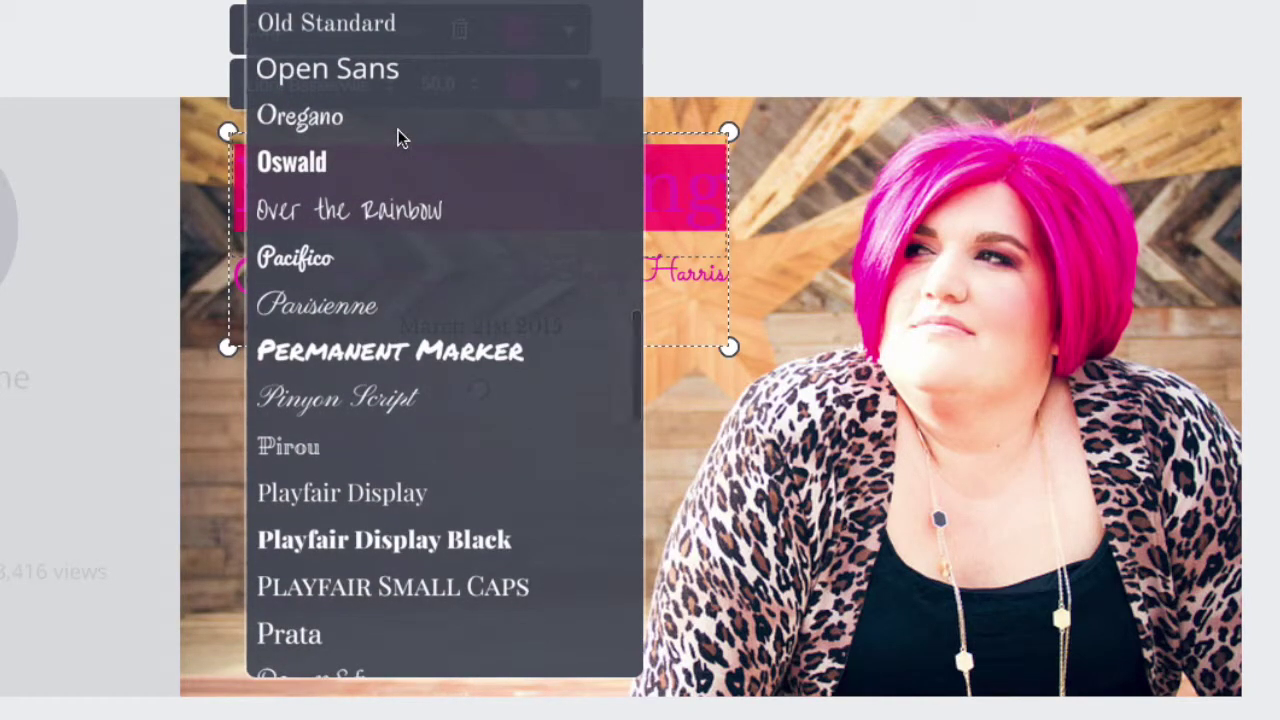
scroll(398, 129, "down", 1)
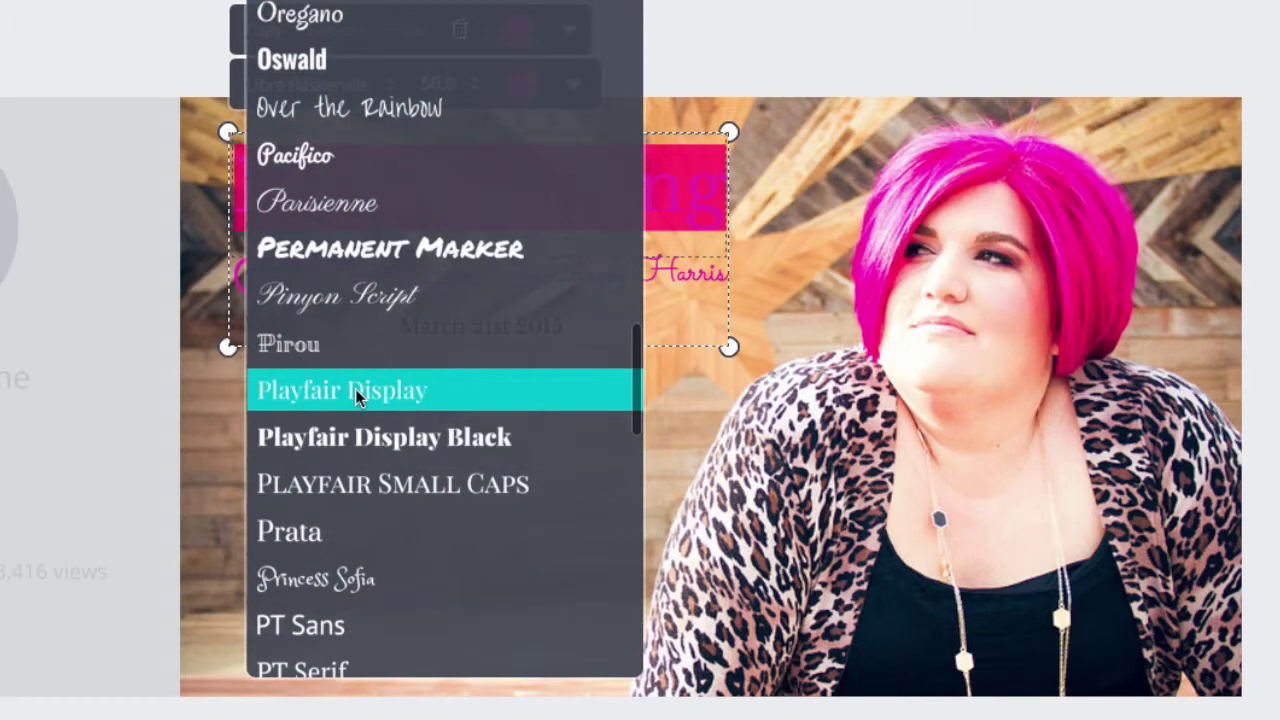
left_click(355, 389)
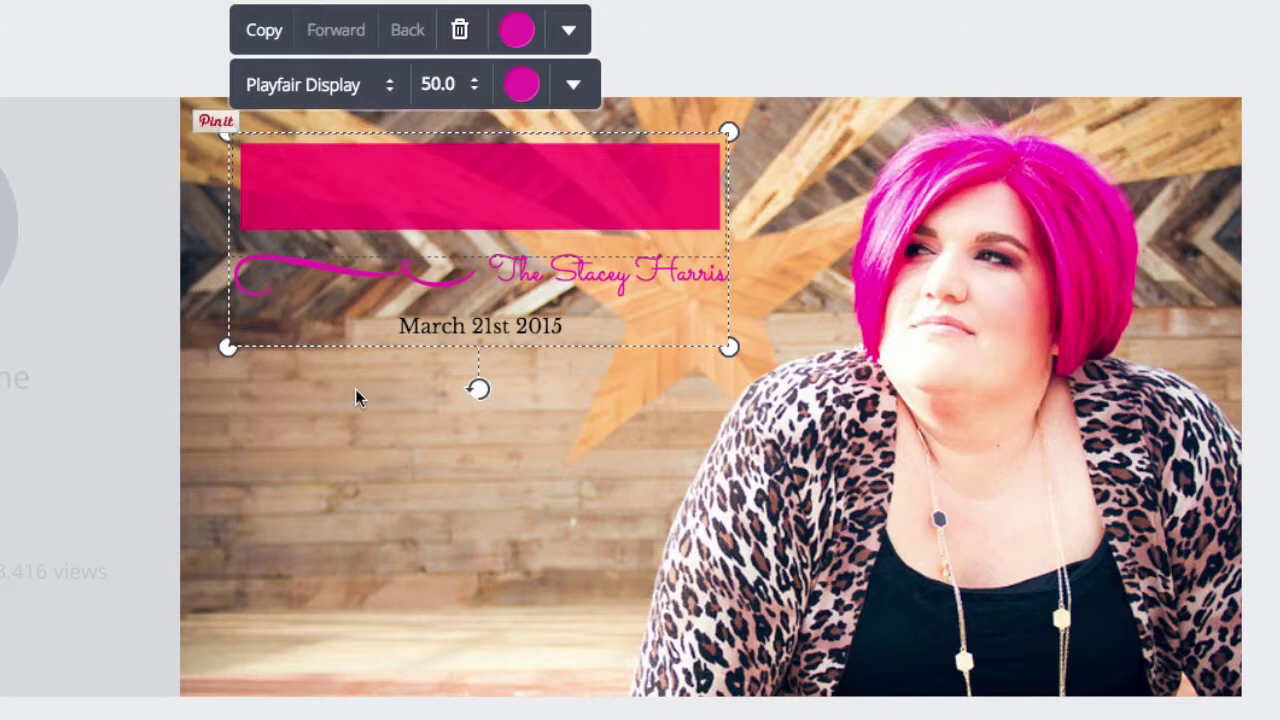
- Set the font size of the "Free Training" heading to 54.4
left_click(670, 274)
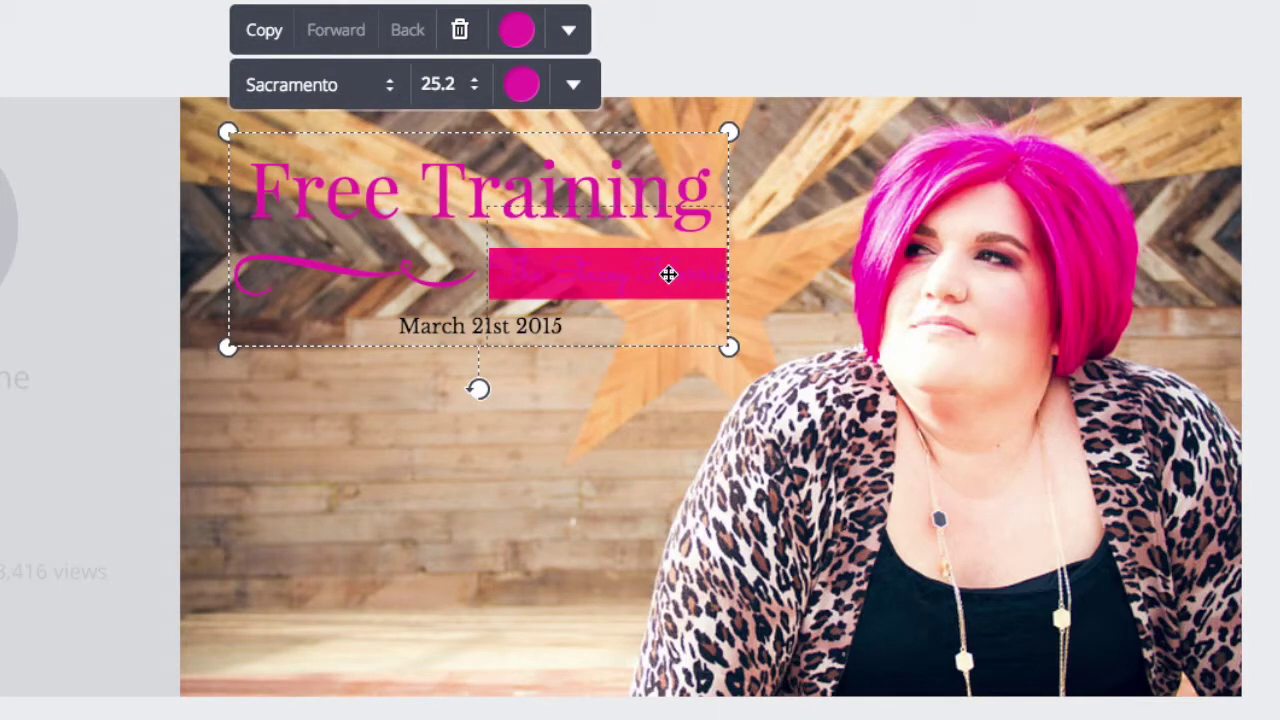
left_click(502, 205)
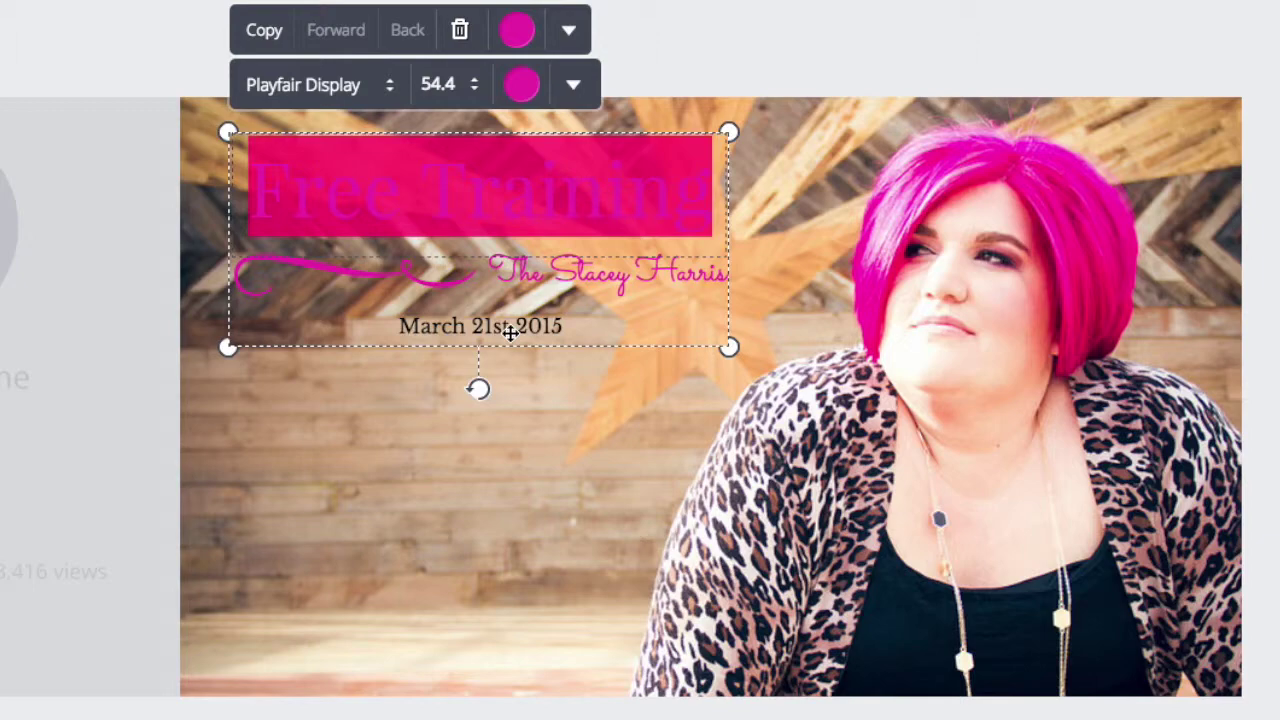
left_click(464, 280)
left_click(277, 450)
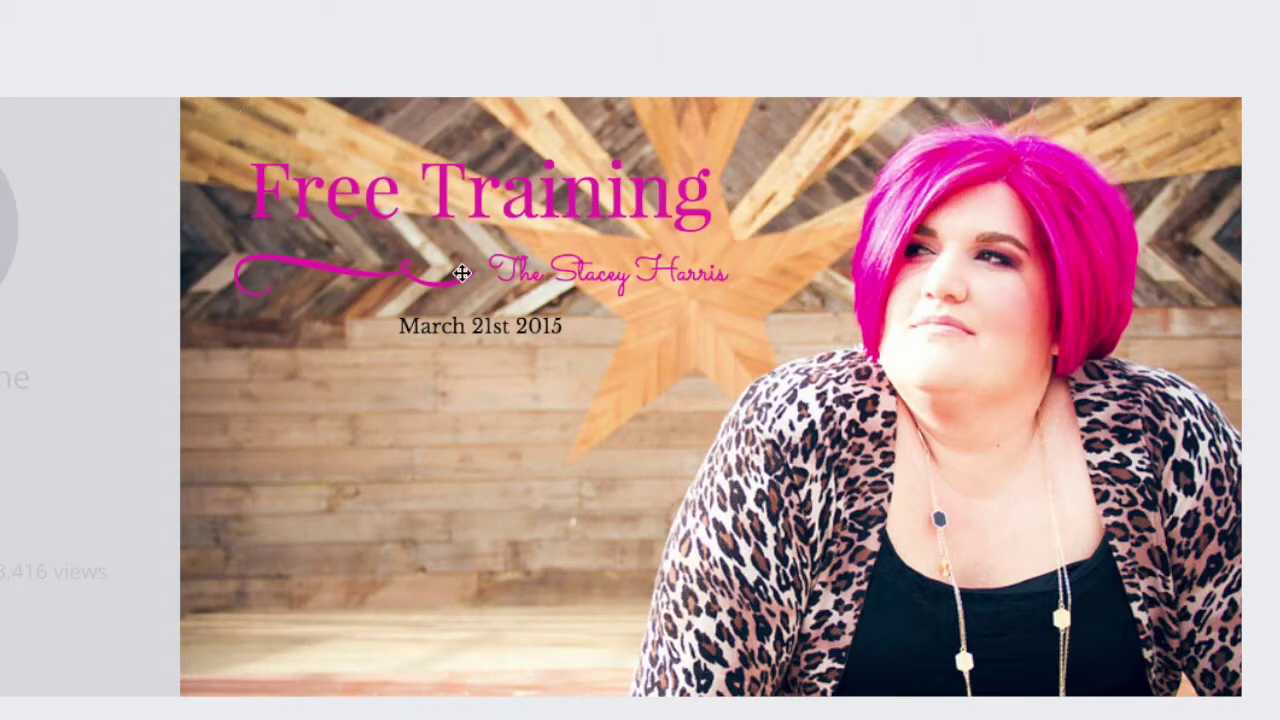
- Make the background portrait photo semi-transparent by lowering its transparency setting to about halfway
left_click(640, 450)
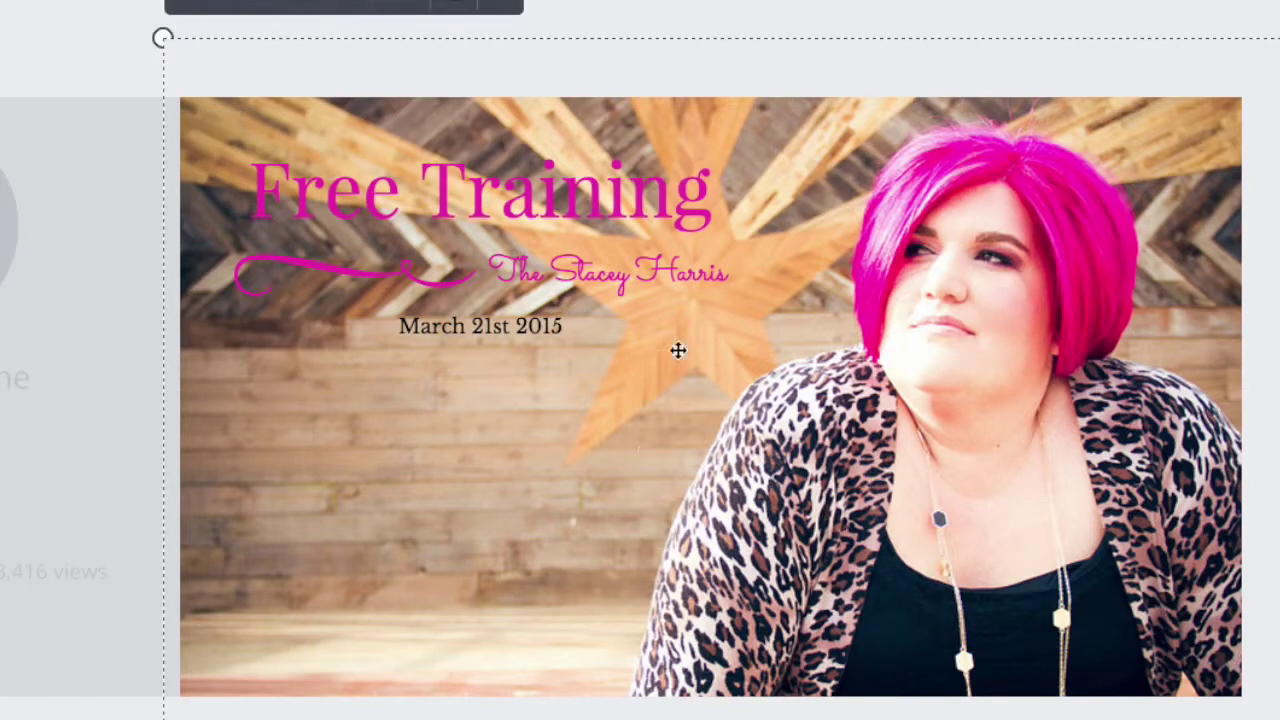
left_click(497, 6)
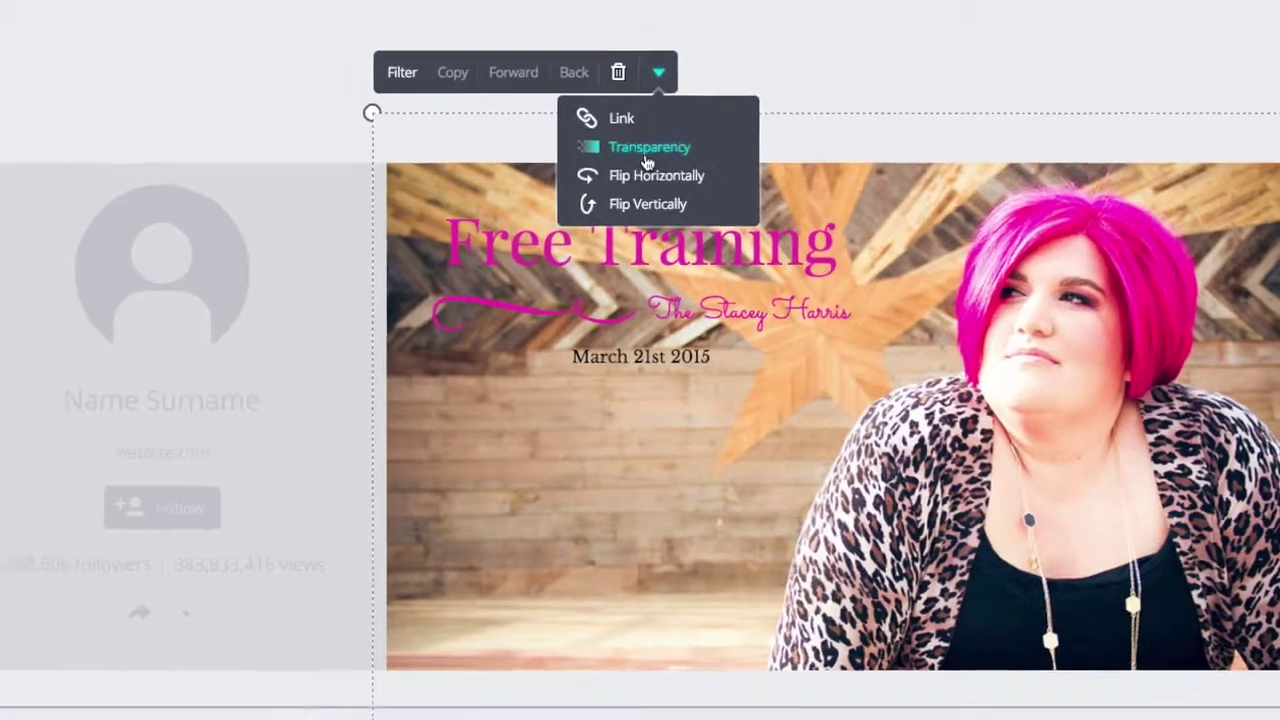
left_click(462, 60)
left_click_drag(764, 134, 719, 138)
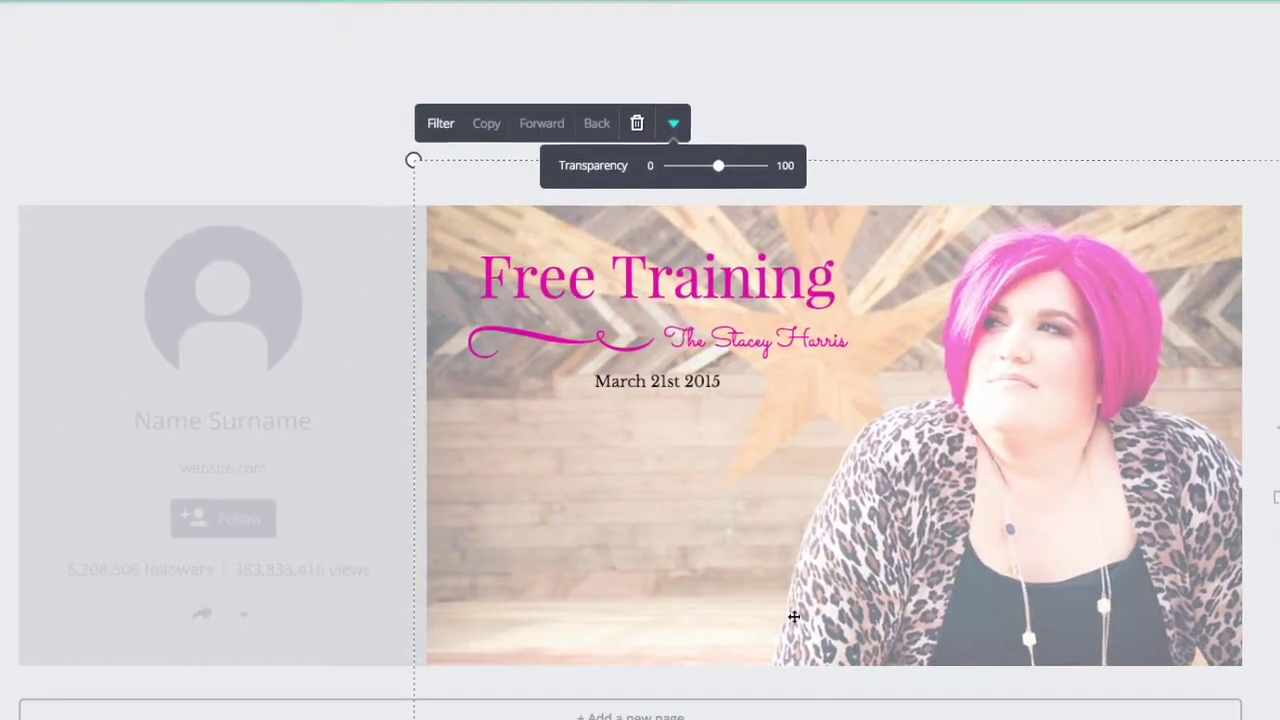
left_click(835, 712)
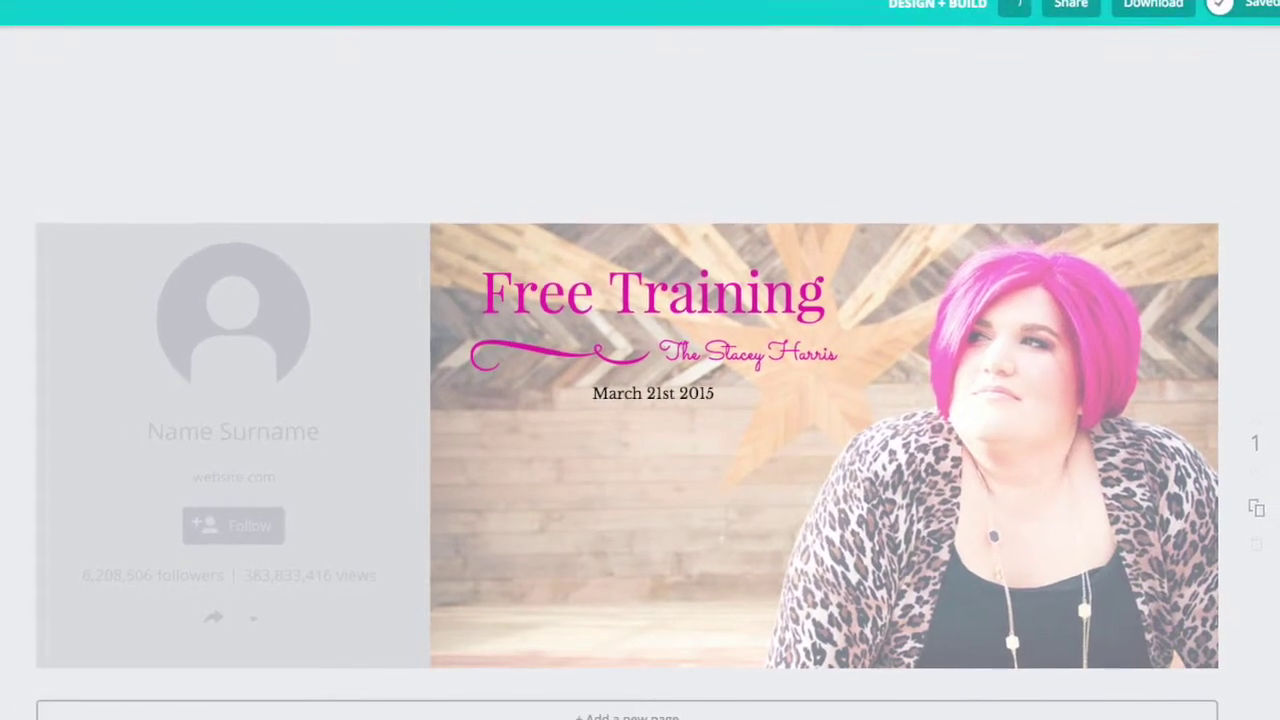
- Download the finished cover design as an image
left_click(1148, 5)
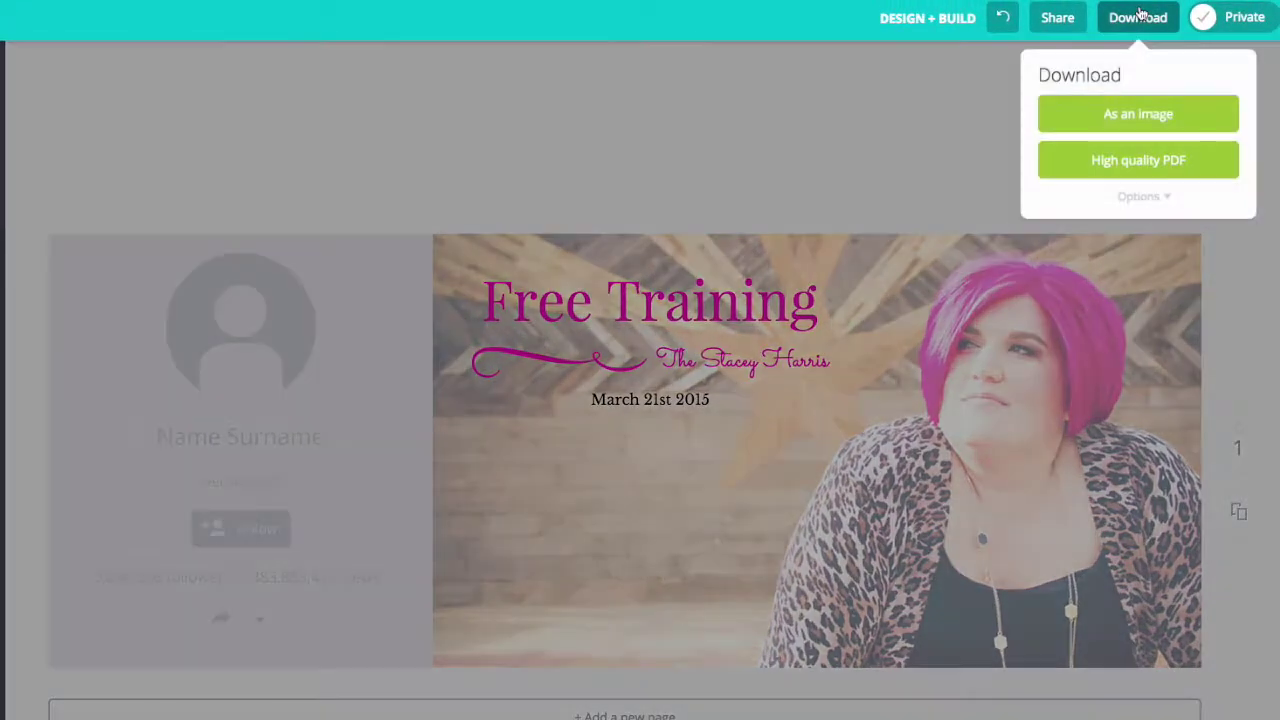
left_click(1137, 116)
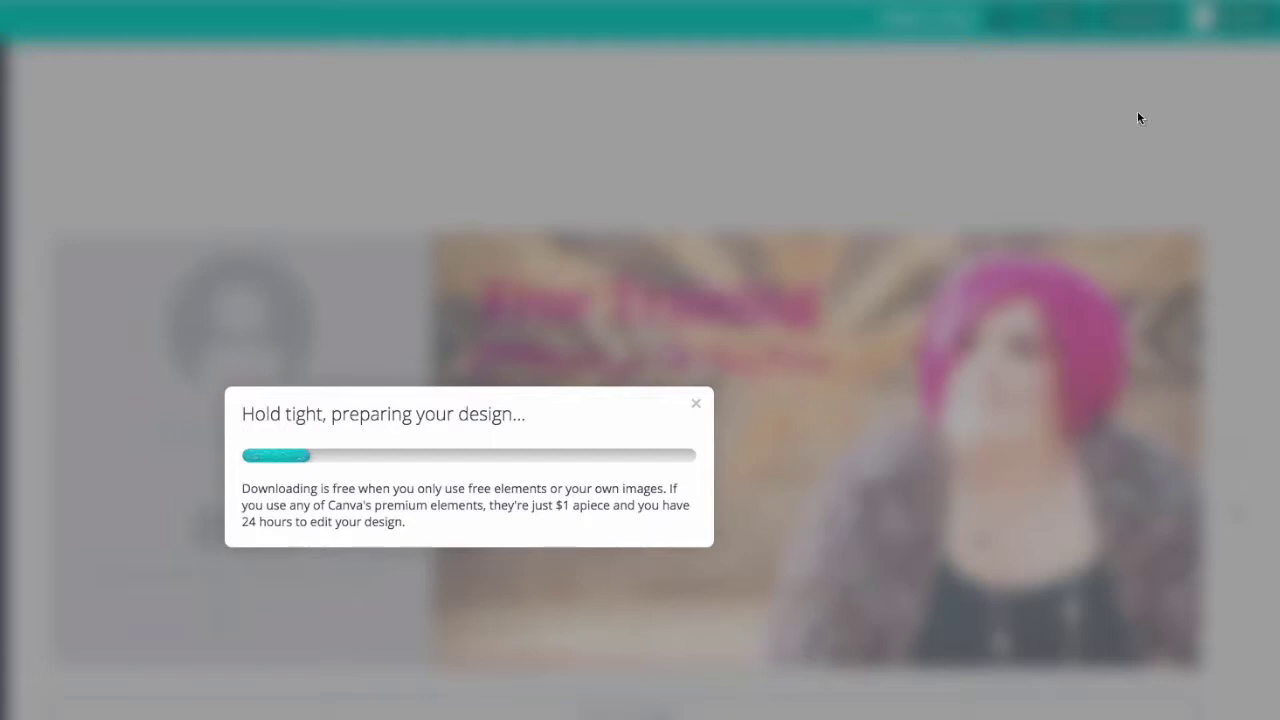